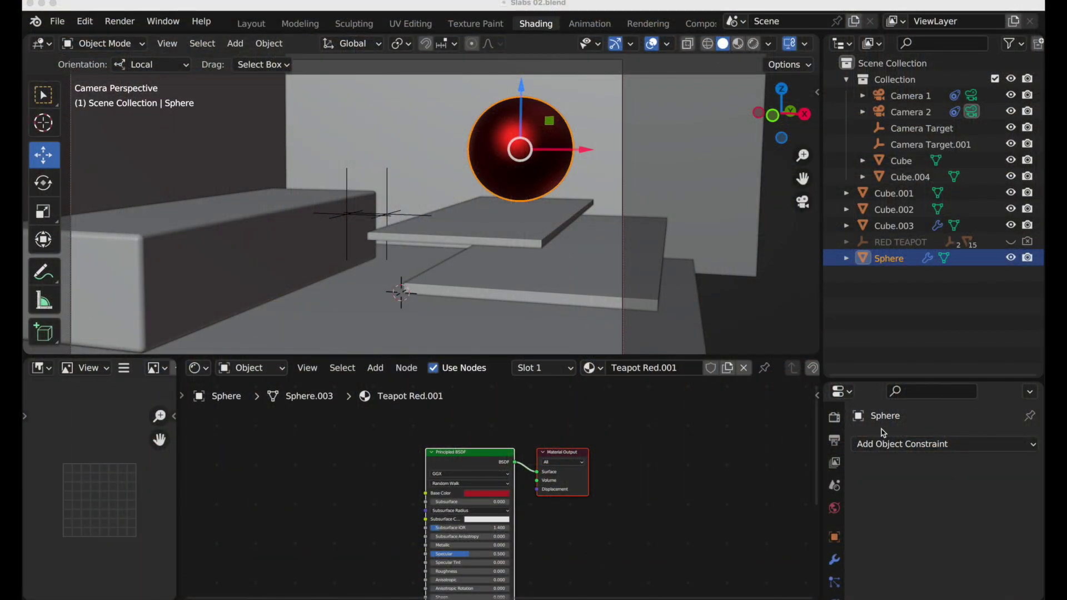
pyautogui.scroll(2, 549, 447)
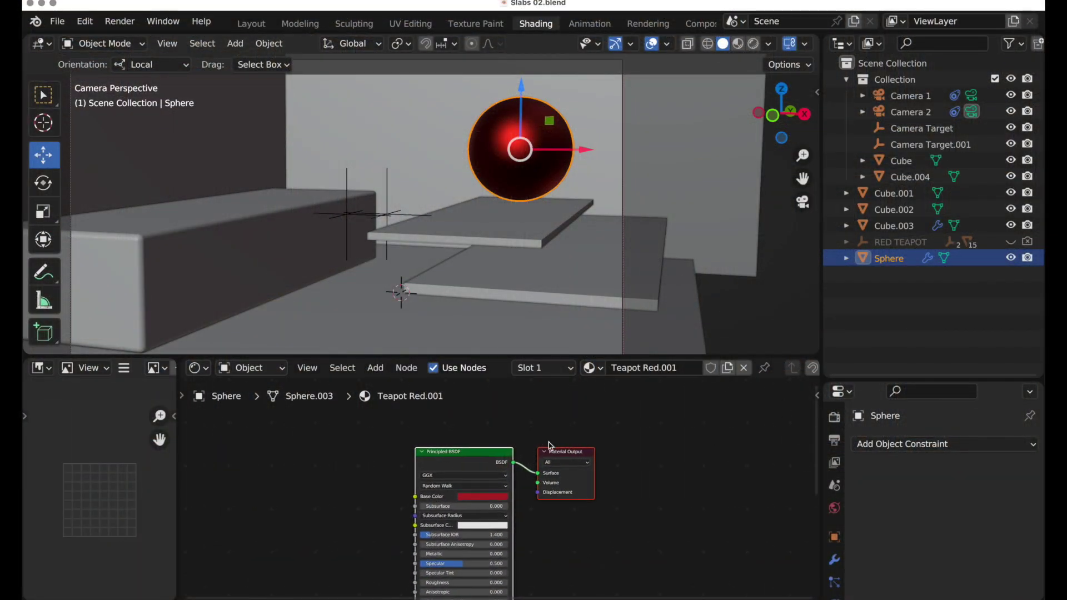
# Step: Switch the viewport to Rendered shading and orbit in close around the red sphere
pyautogui.click(755, 44)
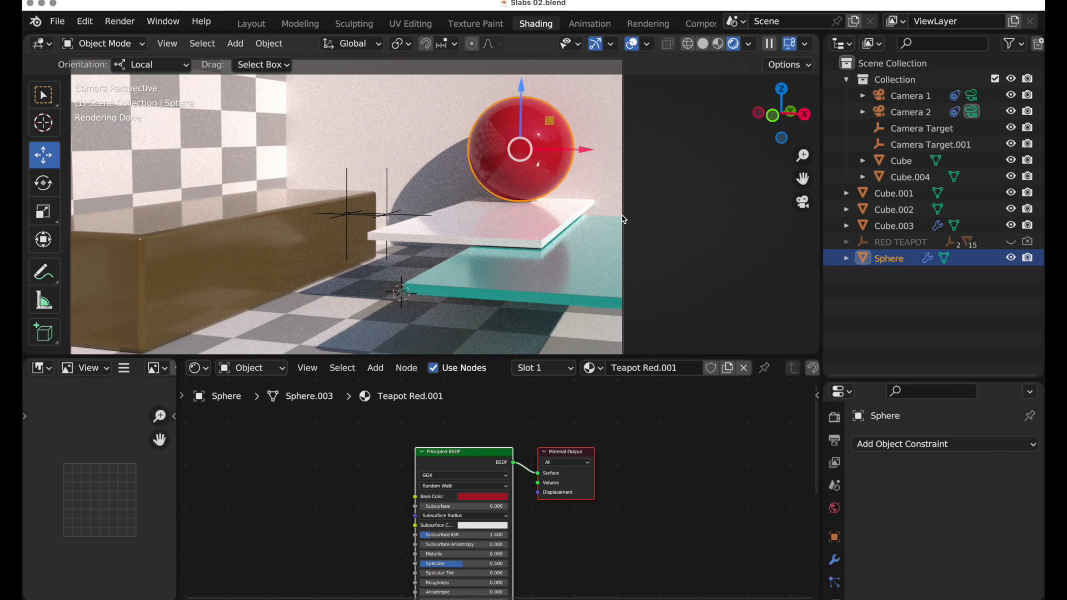
pyautogui.moveTo(613, 208); pyautogui.dragTo(588, 225, button='middle')
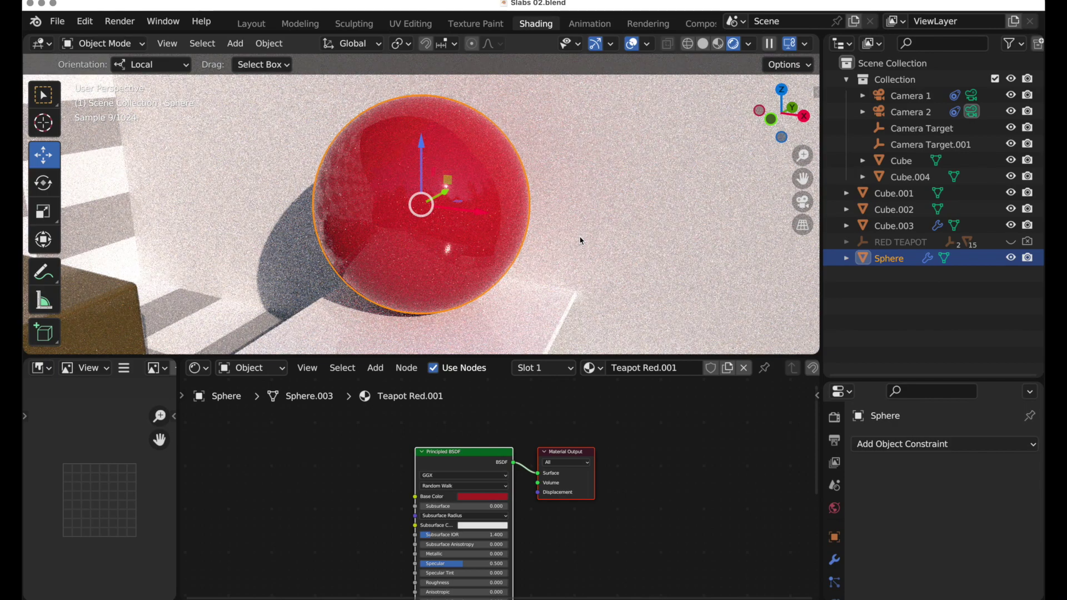
pyautogui.moveTo(580, 241); pyautogui.dragTo(568, 250, button='middle')
pyautogui.scroll(1, 517, 448)
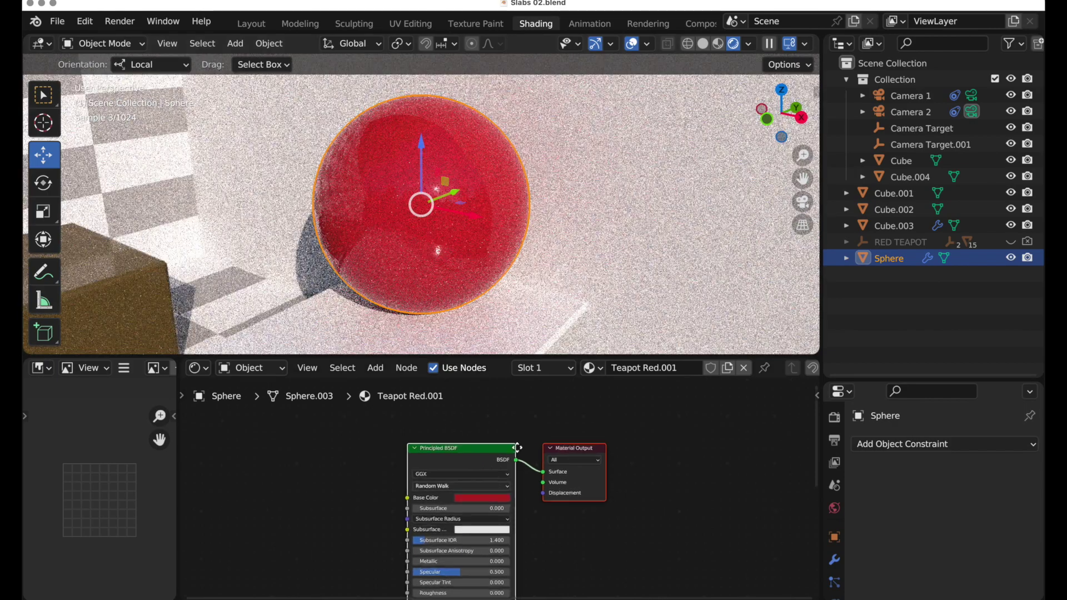
pyautogui.scroll(2, 517, 448)
pyautogui.scroll(1, 531, 519)
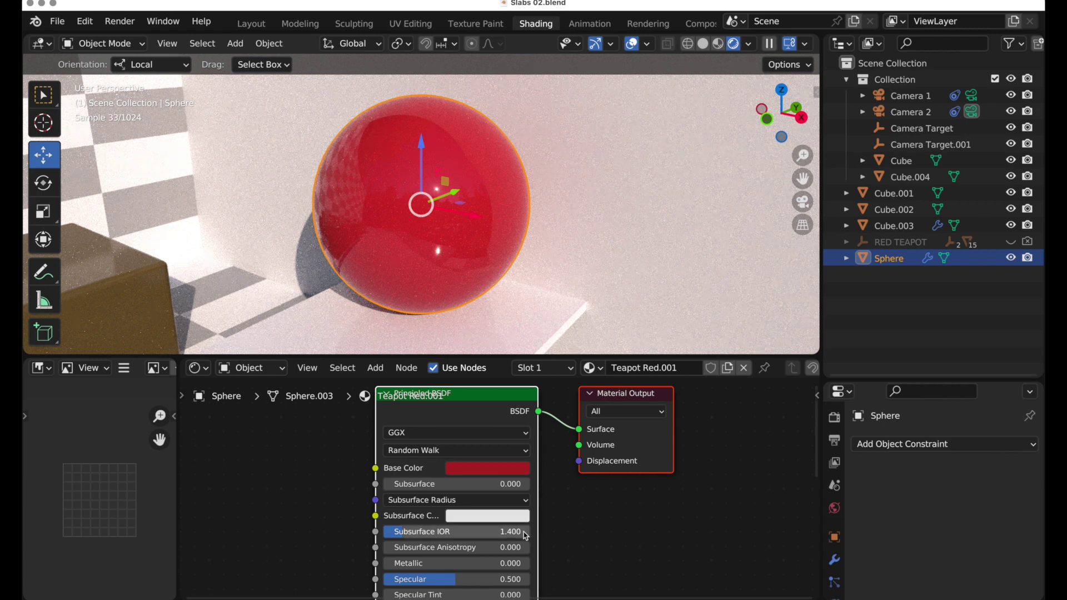
pyautogui.scroll(-2, 501, 532)
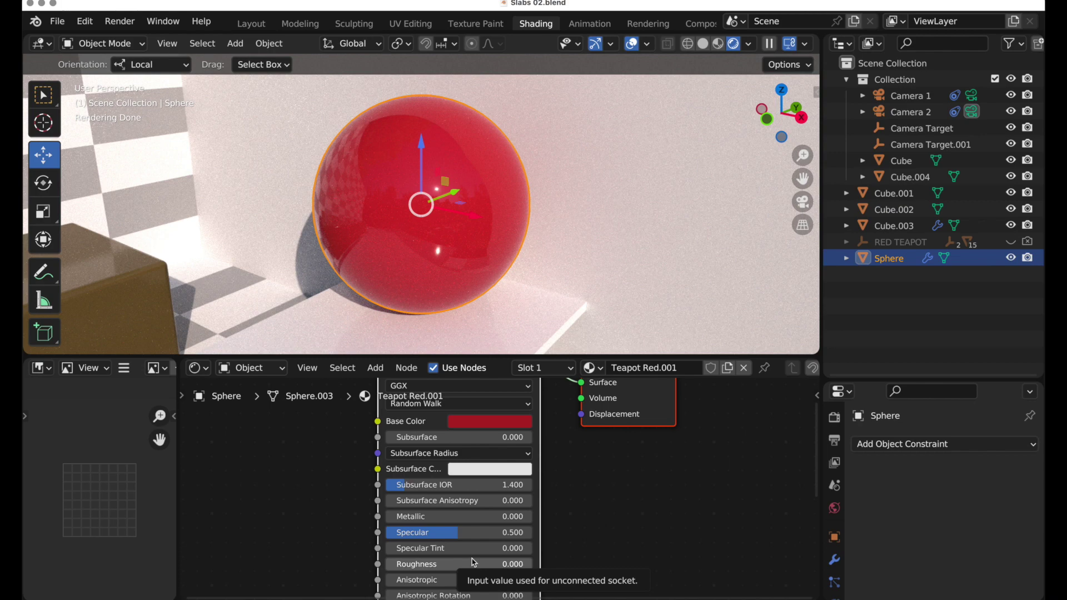
# Step: Raise the sphere's Roughness to 0.178, about 0.44, then 0.494, previewing with the wall selected
pyautogui.click(625, 292)
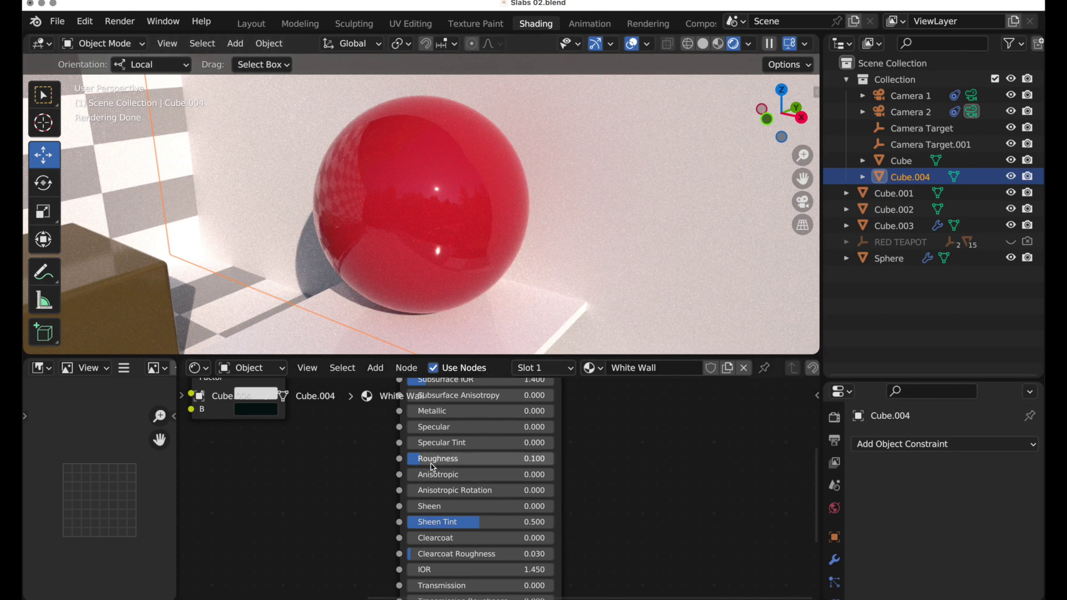
pyautogui.click(424, 219)
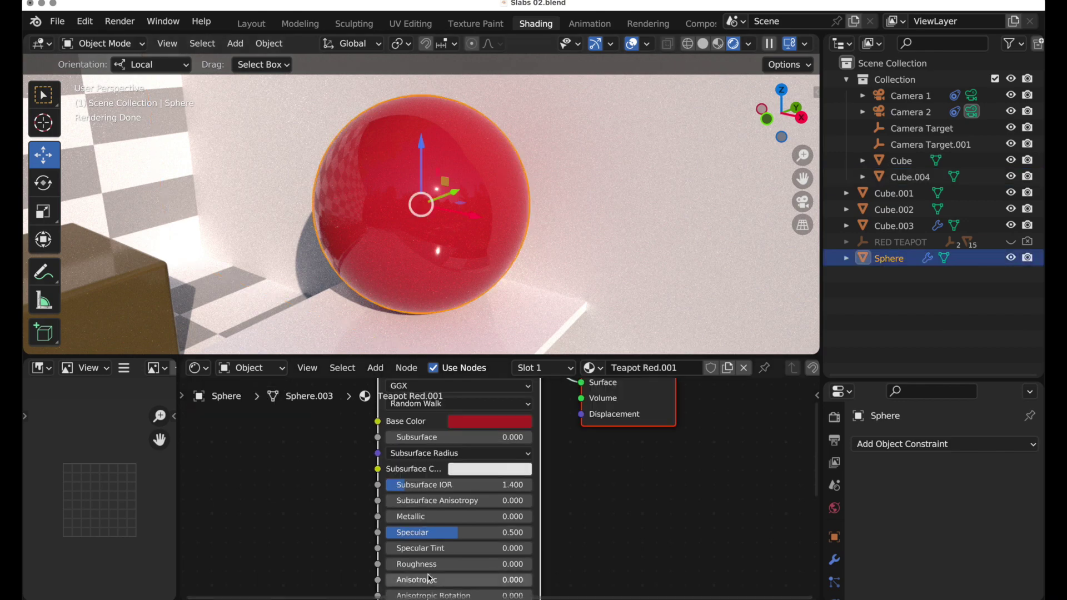
pyautogui.moveTo(417, 564); pyautogui.dragTo(403, 567)
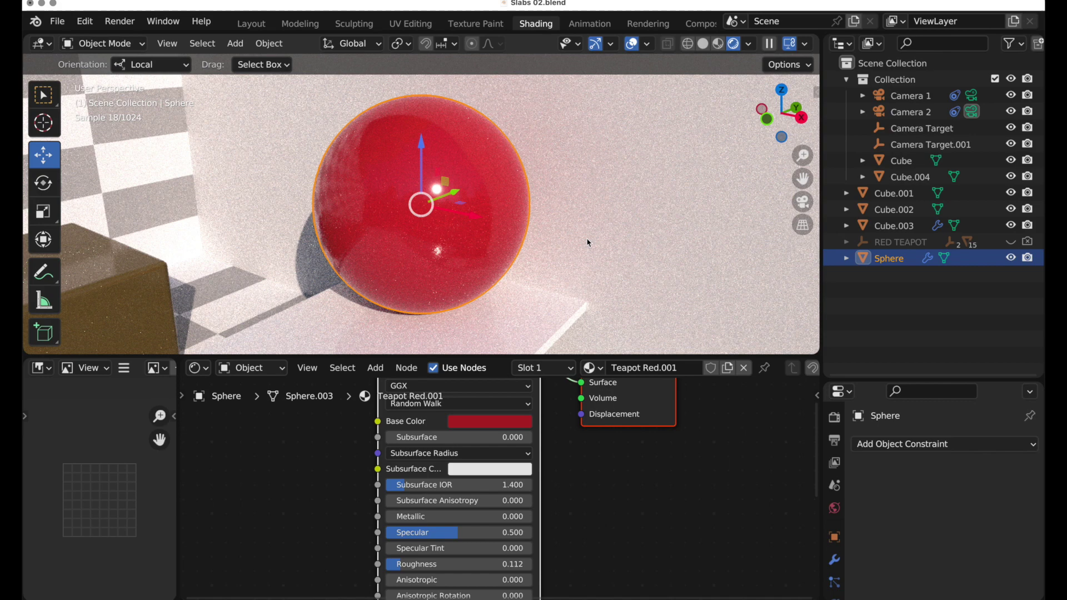
pyautogui.click(546, 240)
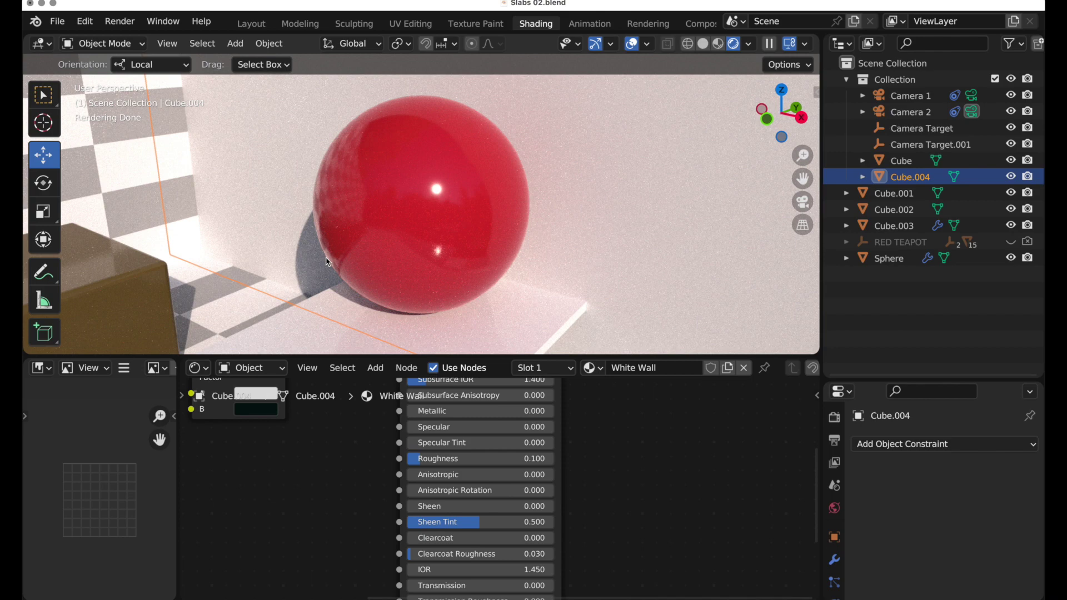
pyautogui.click(429, 256)
pyautogui.moveTo(417, 564); pyautogui.dragTo(427, 565)
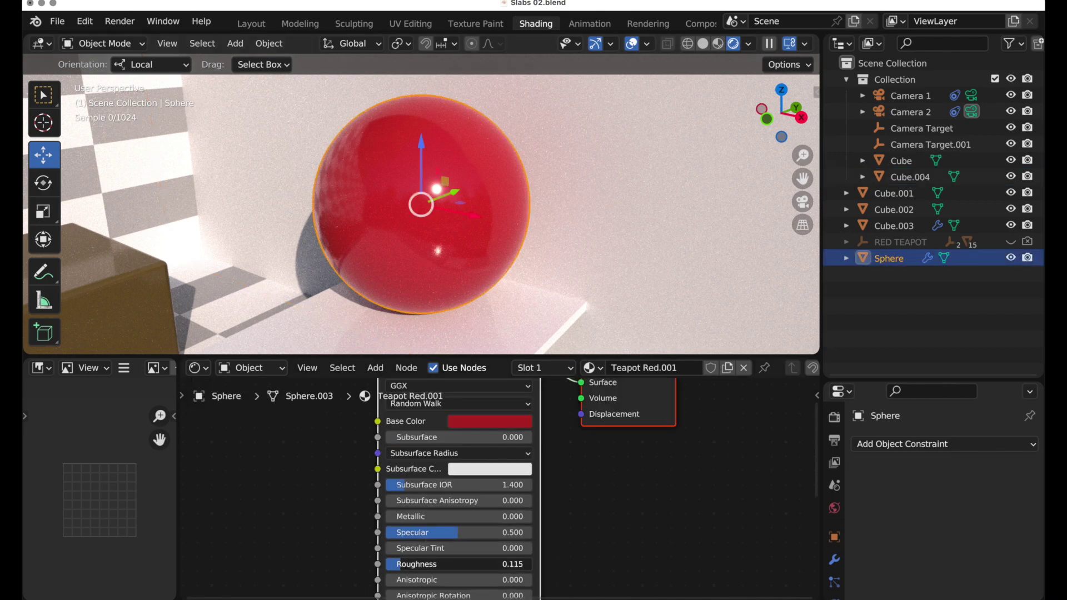
pyautogui.click(558, 204)
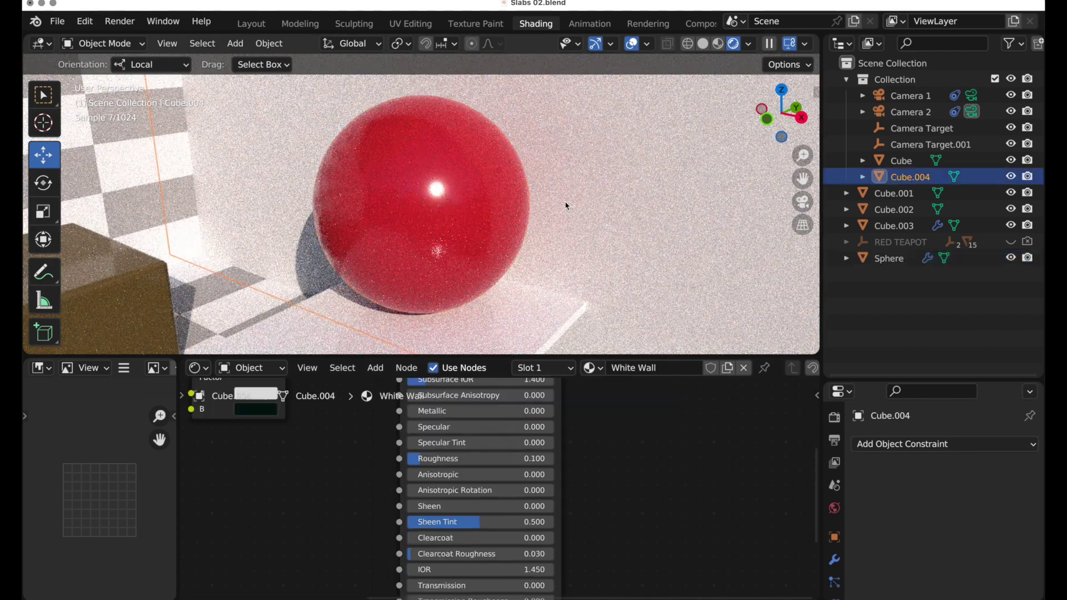
pyautogui.click(484, 167)
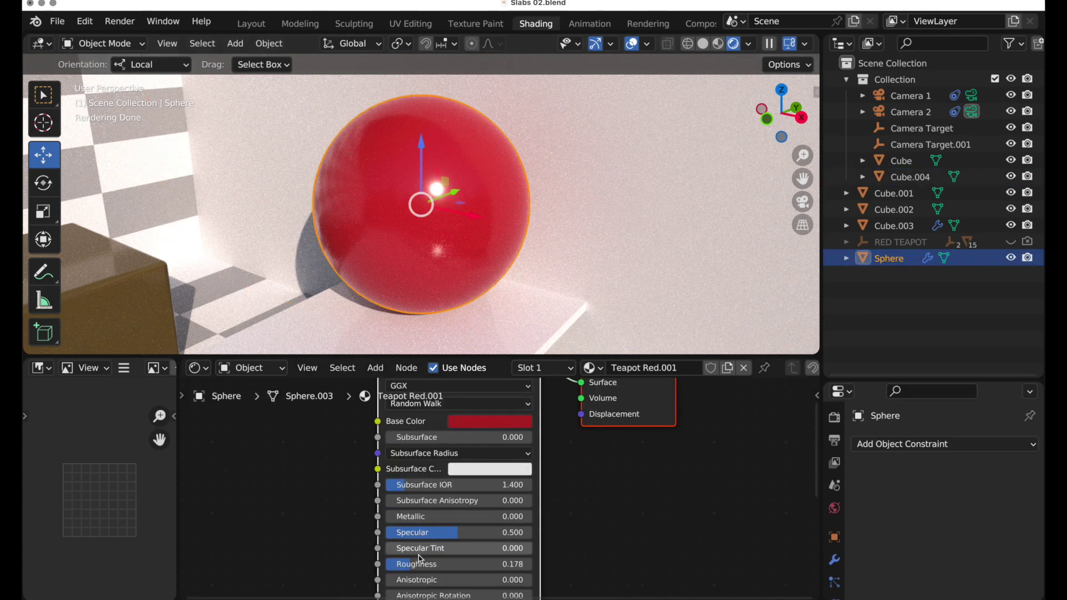
pyautogui.moveTo(415, 571); pyautogui.dragTo(454, 570)
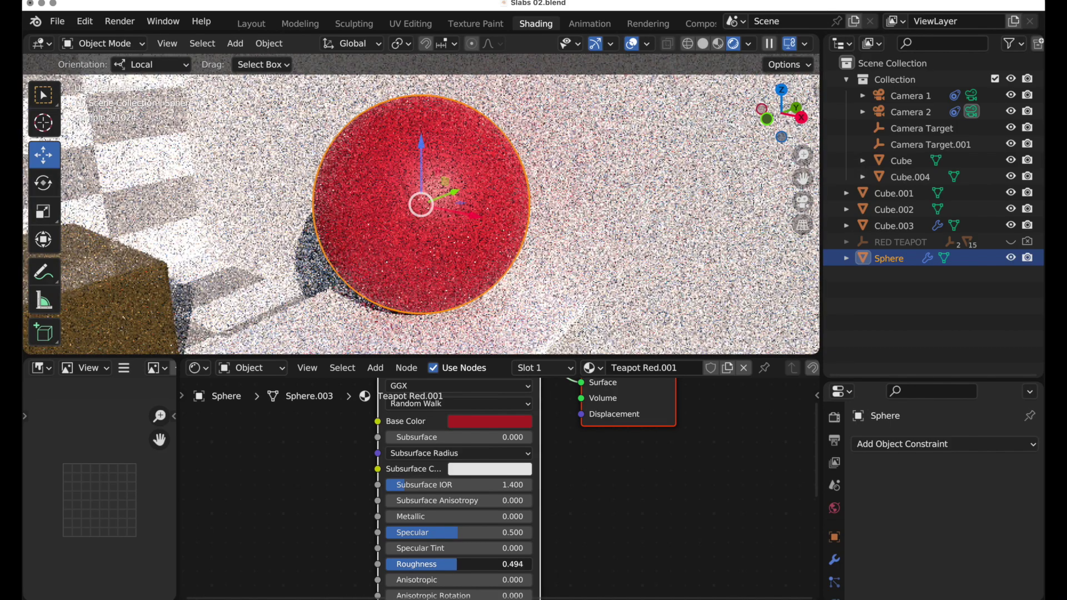
pyautogui.moveTo(448, 564); pyautogui.dragTo(458, 569)
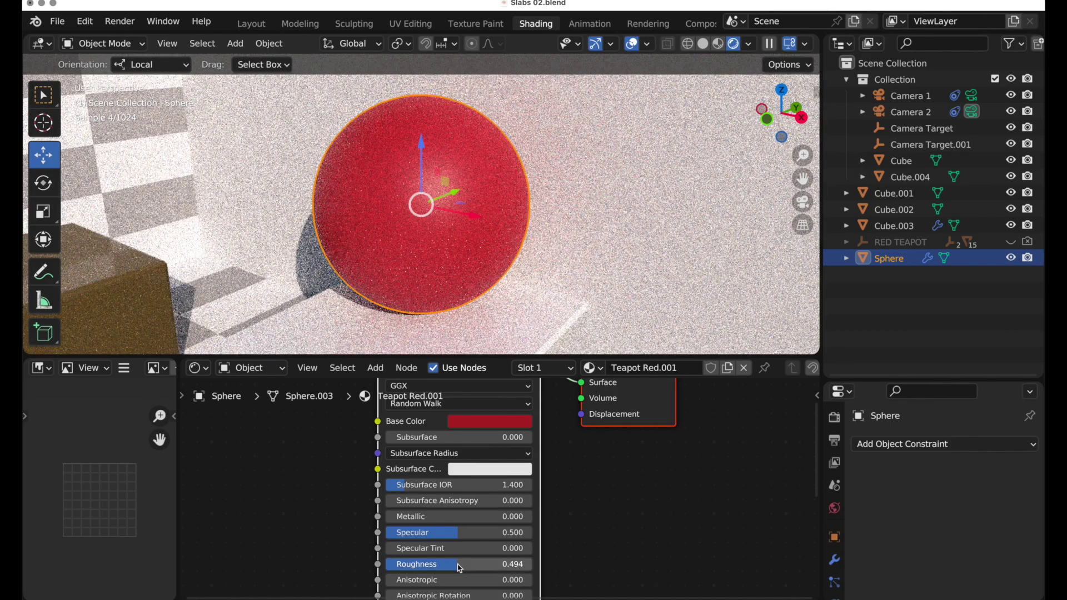
# Step: Select the wall to deselect the sphere and view its matte look
pyautogui.click(560, 231)
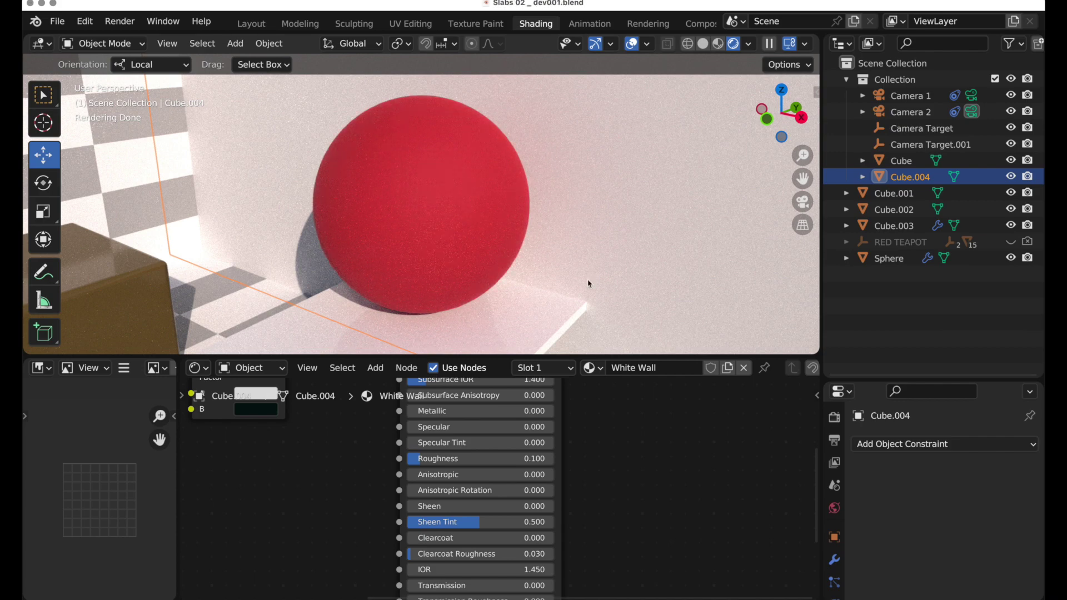
# Step: Switch to wireframe, zoom out and select the long box Cube.003
pyautogui.click(687, 43)
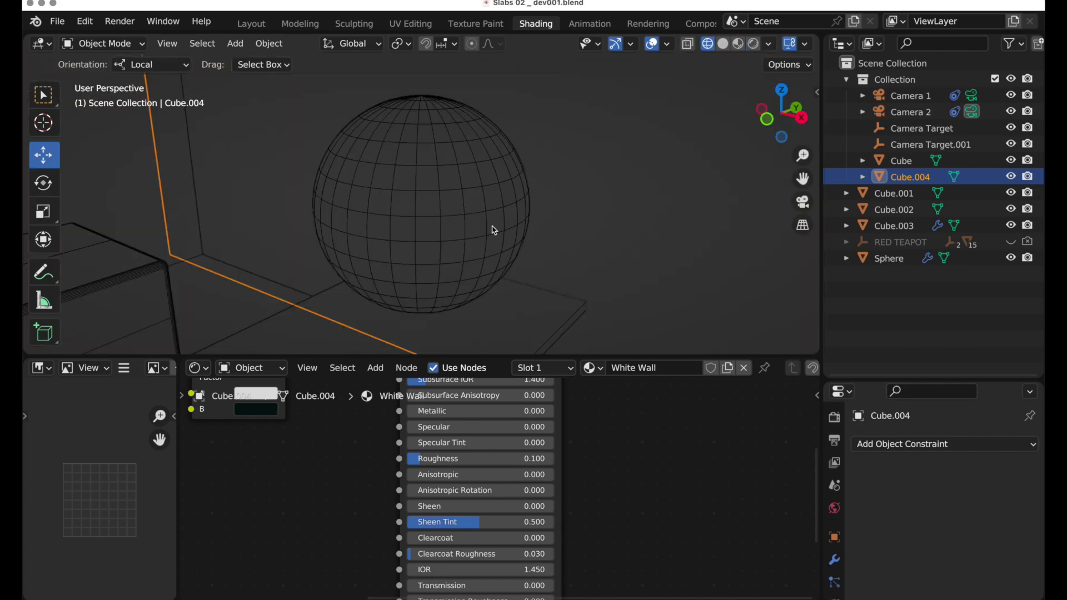
pyautogui.scroll(-3, 481, 225)
pyautogui.moveTo(434, 256)
pyautogui.mouseDown(button='middle')
pyautogui.moveTo(466, 256)
pyautogui.moveTo(557, 203)
pyautogui.mouseUp(button='middle')
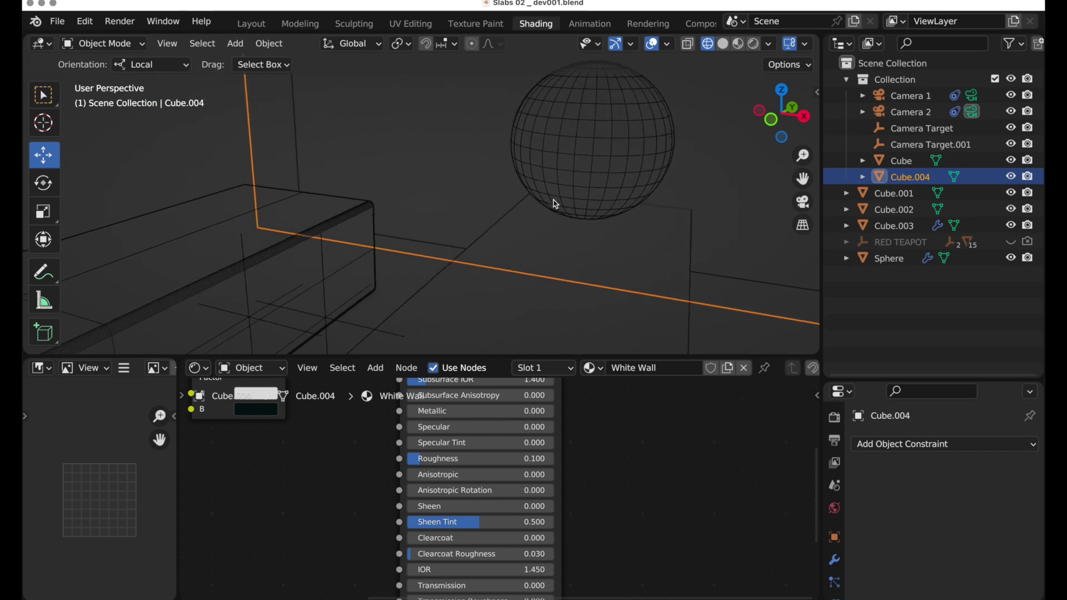
pyautogui.click(231, 278)
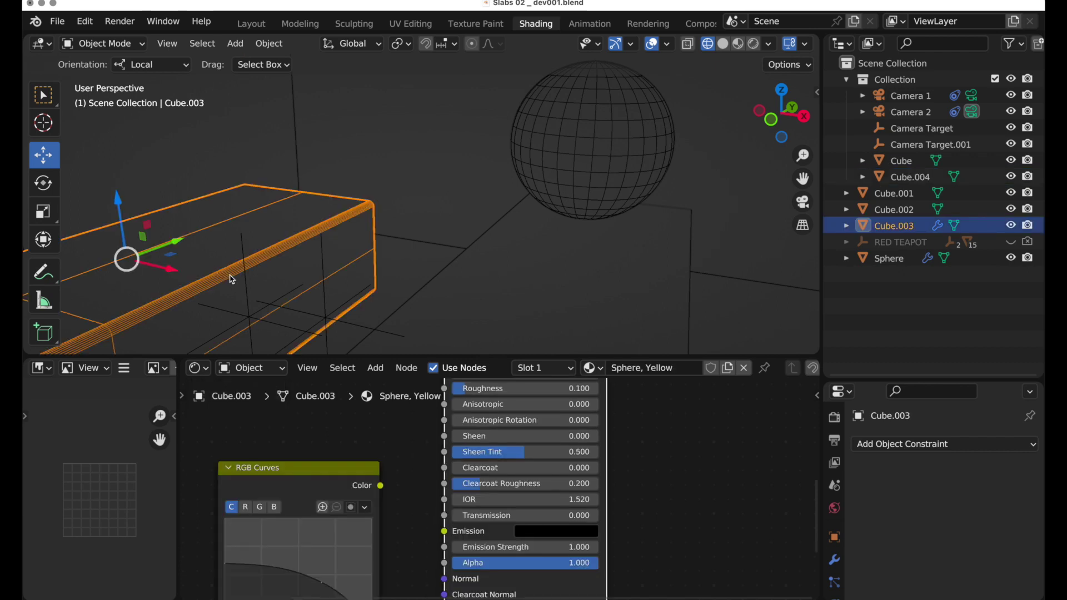
pyautogui.scroll(-1, 251, 258)
pyautogui.scroll(-1, 218, 297)
# Step: Pan the box's end into view and switch to Rendered shading
pyautogui.keyDown('shift'); pyautogui.moveTo(218, 297); pyautogui.dragTo(324, 247, button='middle'); pyautogui.keyUp('shift')
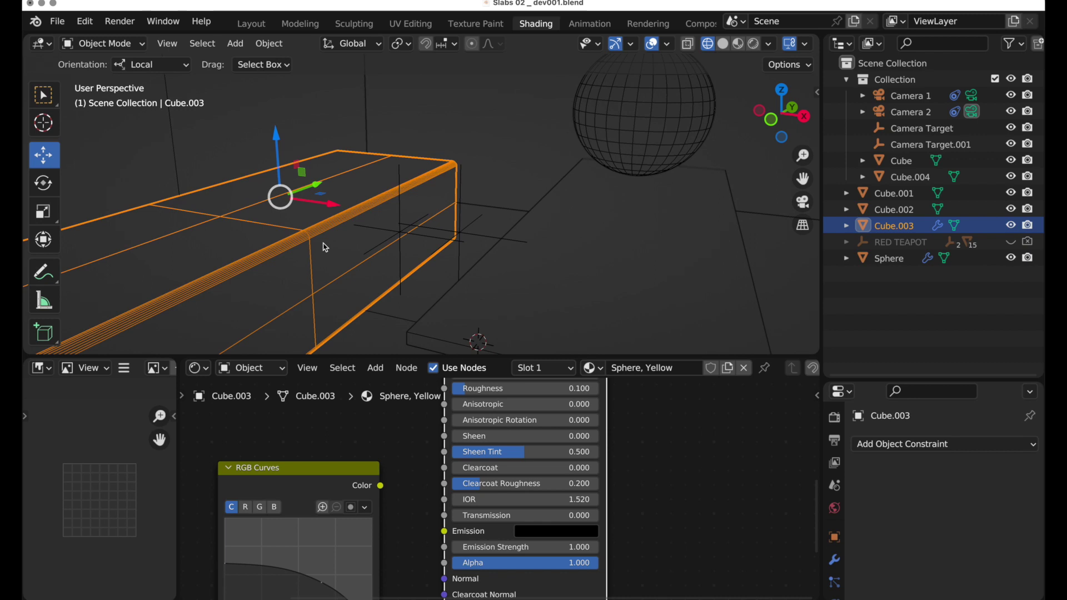
pyautogui.scroll(-1, 281, 268)
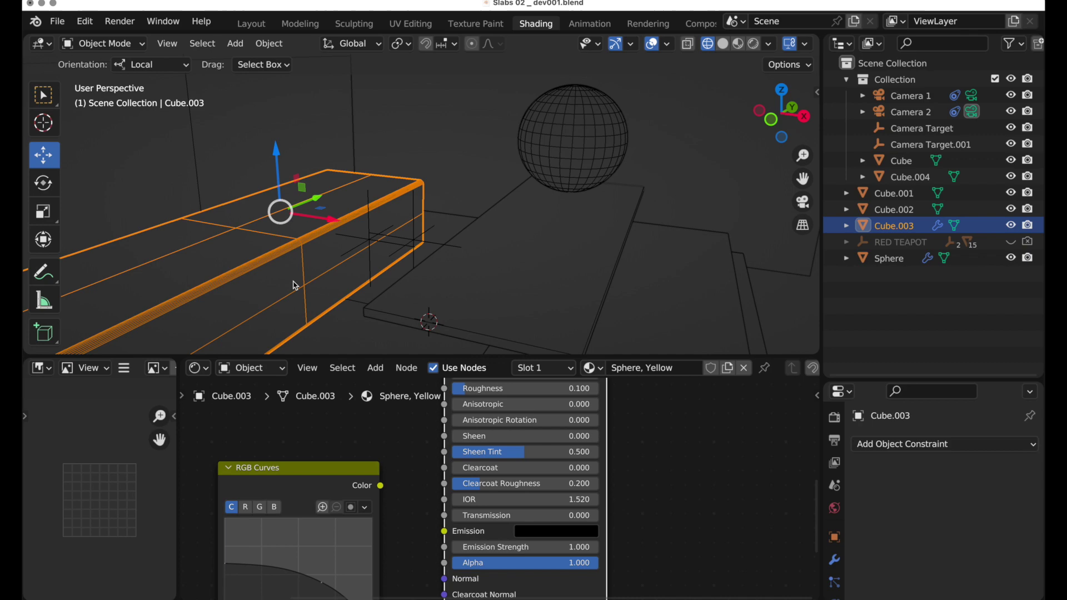
pyautogui.keyDown('shift'); pyautogui.moveTo(293, 286); pyautogui.dragTo(434, 208, button='middle'); pyautogui.keyUp('shift')
pyautogui.hotkey('shift', 'z')
pyautogui.moveTo(648, 304); pyautogui.dragTo(636, 501, button='middle')
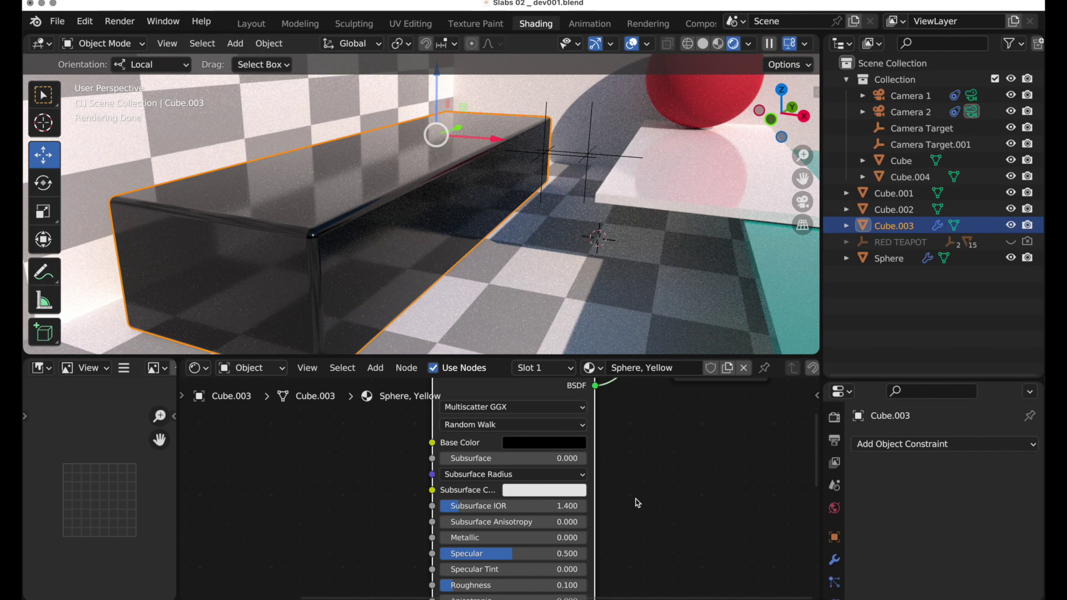
pyautogui.scroll(4, 406, 280)
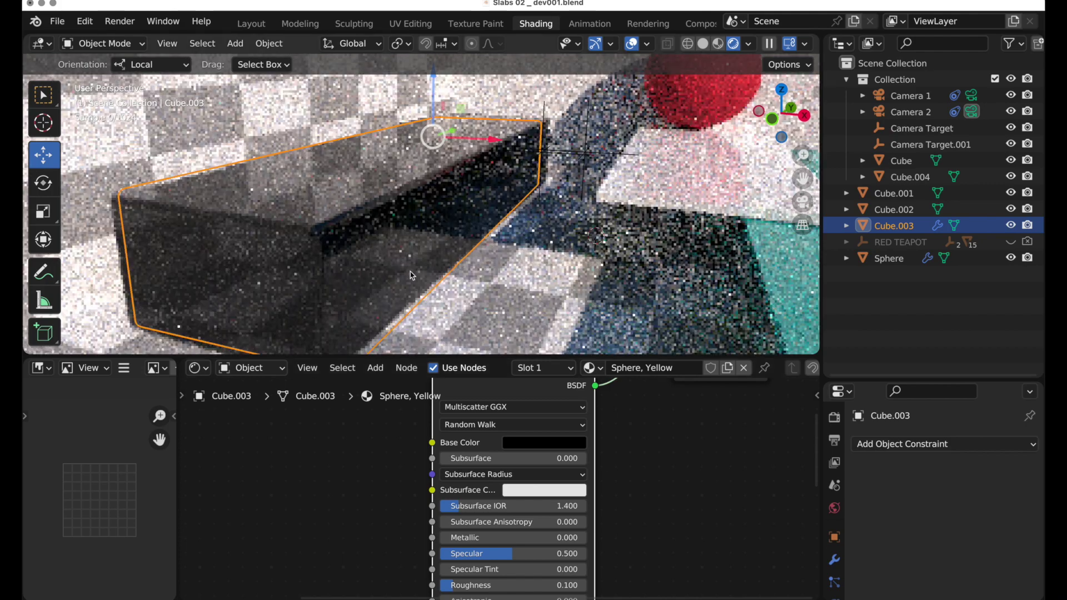
pyautogui.moveTo(420, 273); pyautogui.dragTo(440, 265, button='middle')
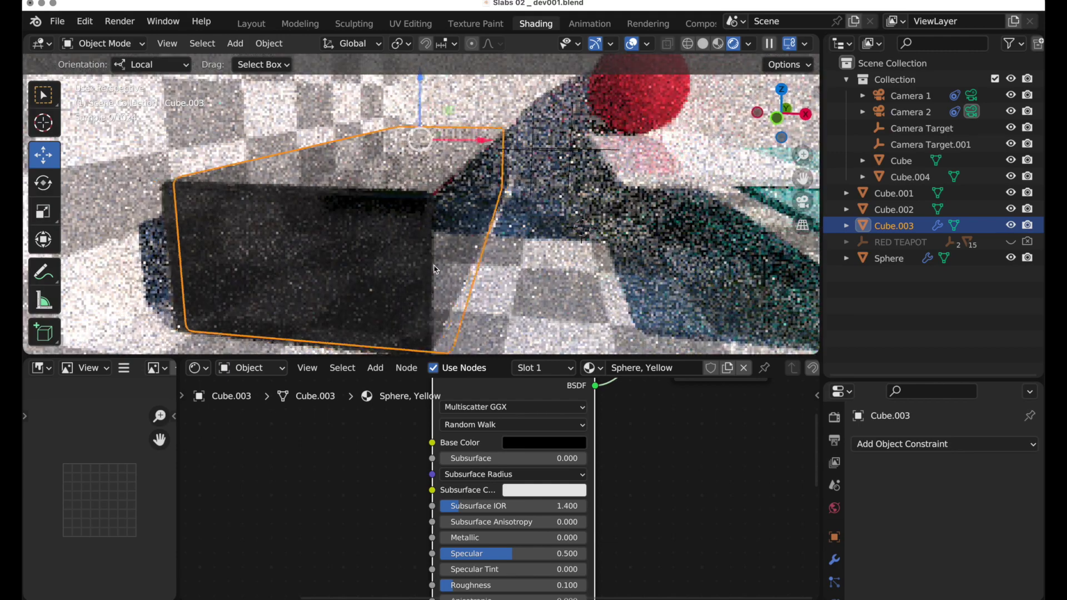
pyautogui.moveTo(436, 262); pyautogui.dragTo(362, 191, button='middle')
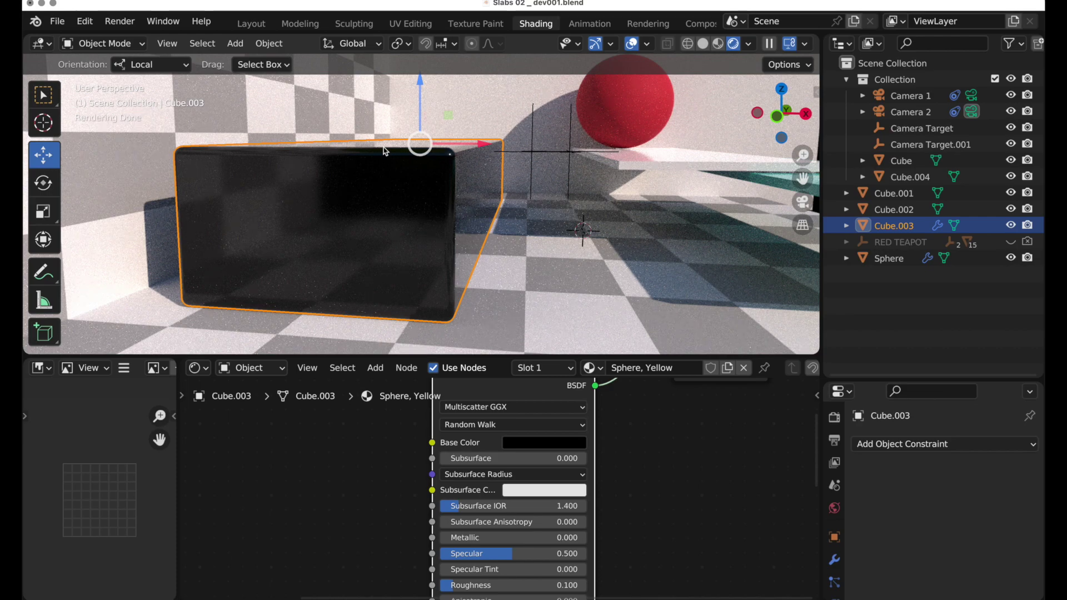
pyautogui.moveTo(383, 150)
pyautogui.mouseDown(button='middle')
pyautogui.moveTo(379, 160)
pyautogui.moveTo(399, 172)
pyautogui.mouseUp(button='middle')
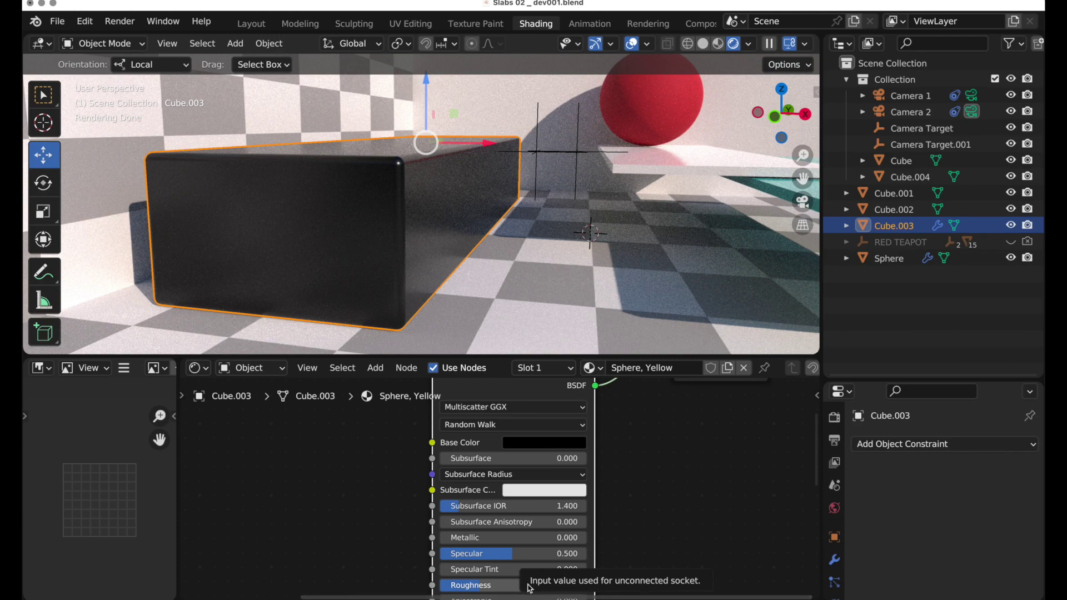
# Step: Set the box material's Roughness to 0.5, then 0.8
pyautogui.click(500, 586)
pyautogui.write('0.')
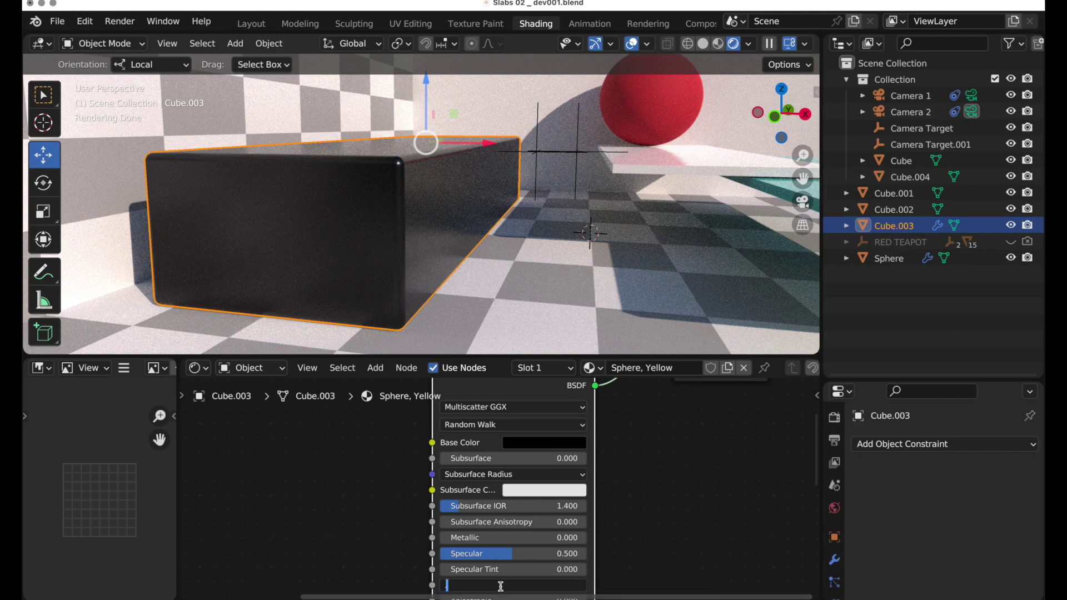
pyautogui.write('5')
pyautogui.press('Return')
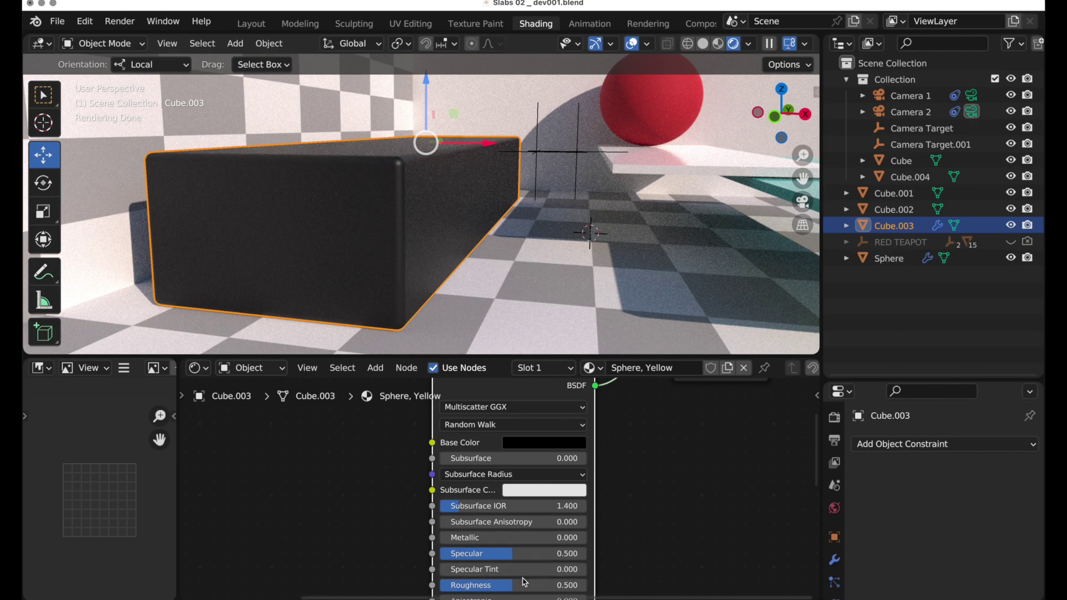
pyautogui.click(542, 586)
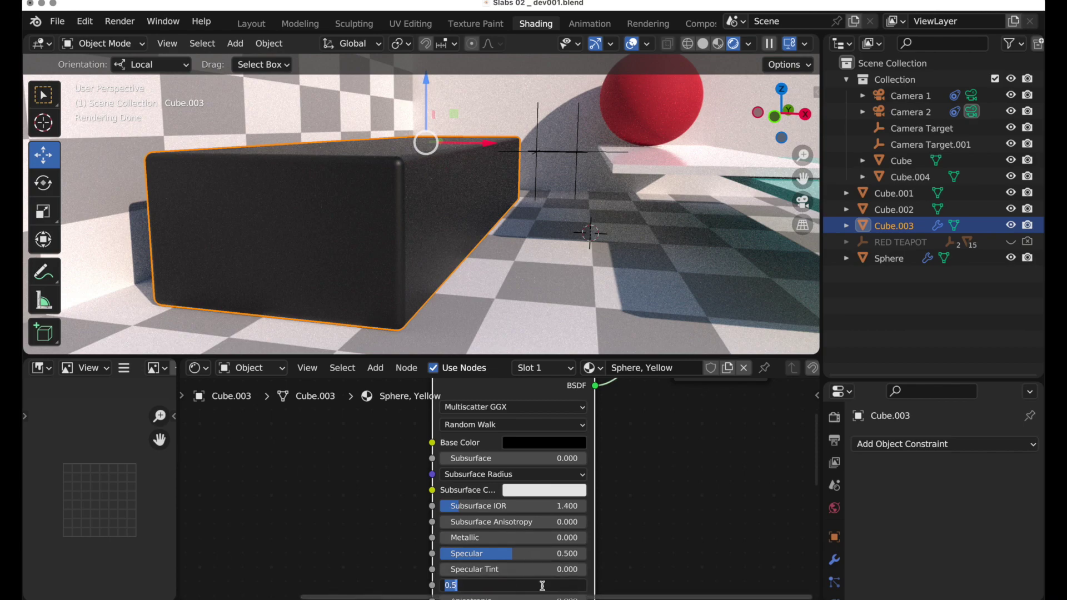
pyautogui.write('0.8')
pyautogui.press('Return')
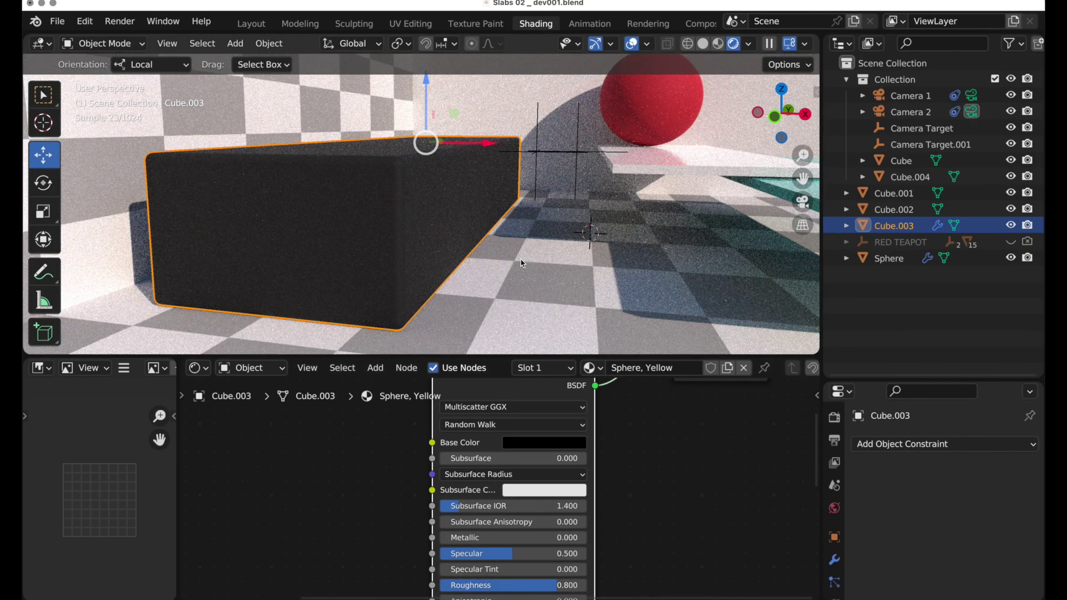
# Step: Reselect the dark box Cube.003 and set its Distribution to GGX
pyautogui.click(521, 263)
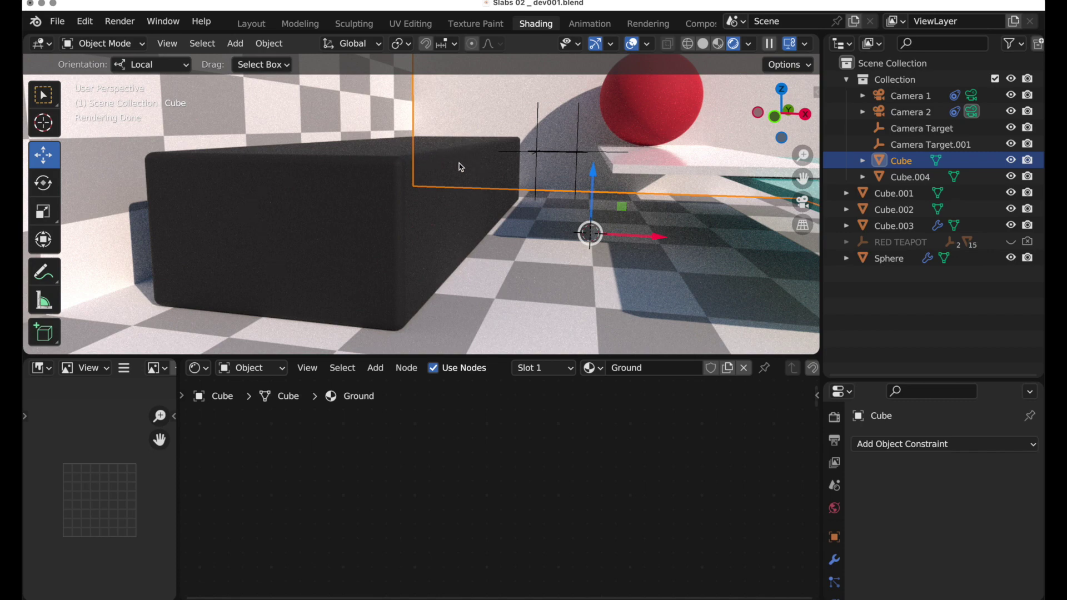
pyautogui.click(430, 262)
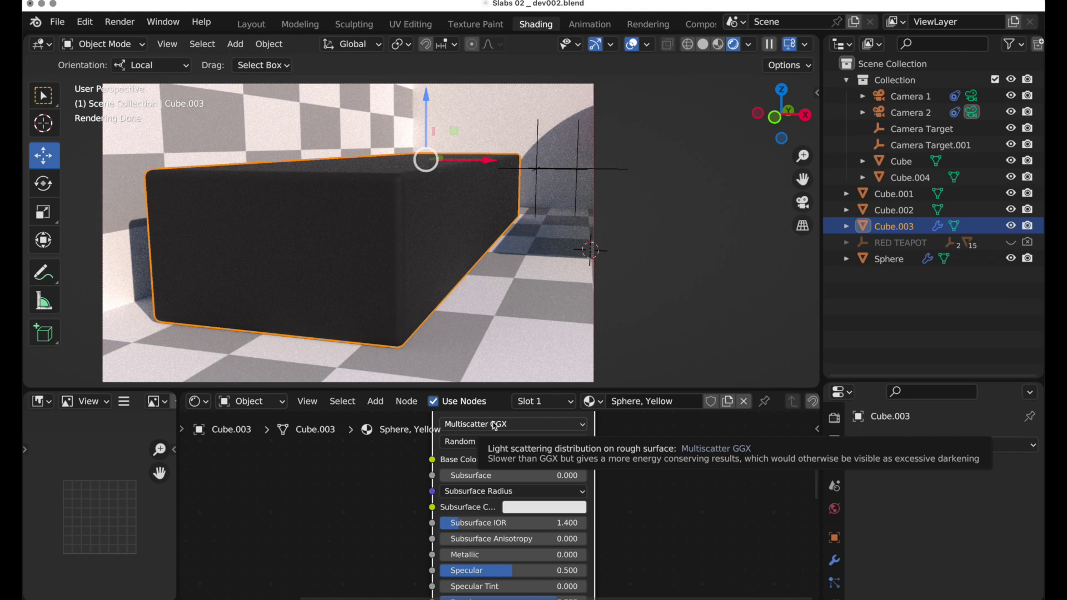
pyautogui.click(495, 424)
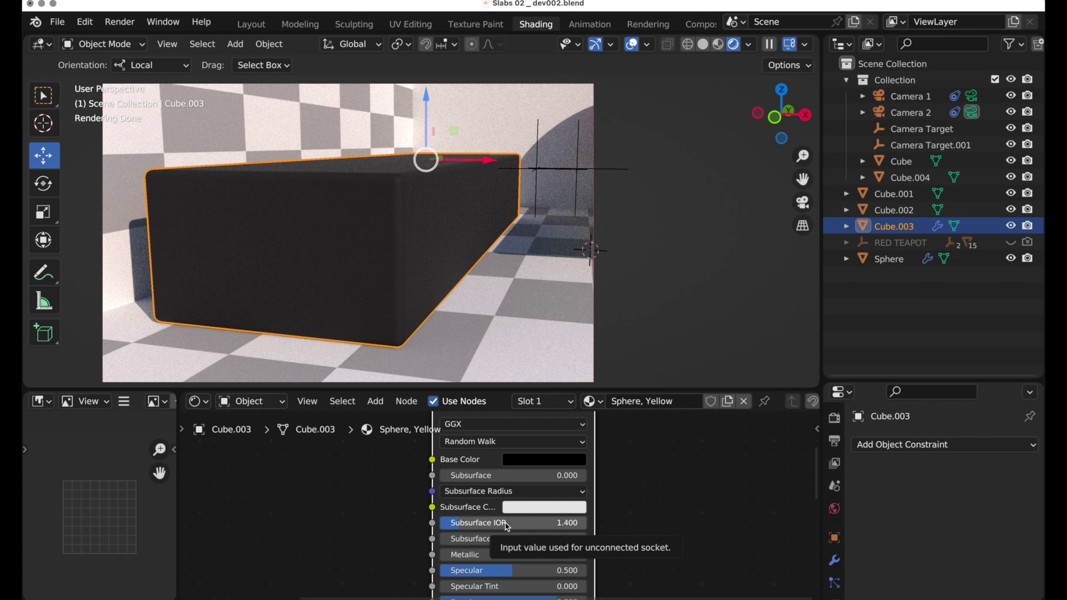
pyautogui.scroll(-10, 505, 526)
pyautogui.hscroll(-5, 505, 526)
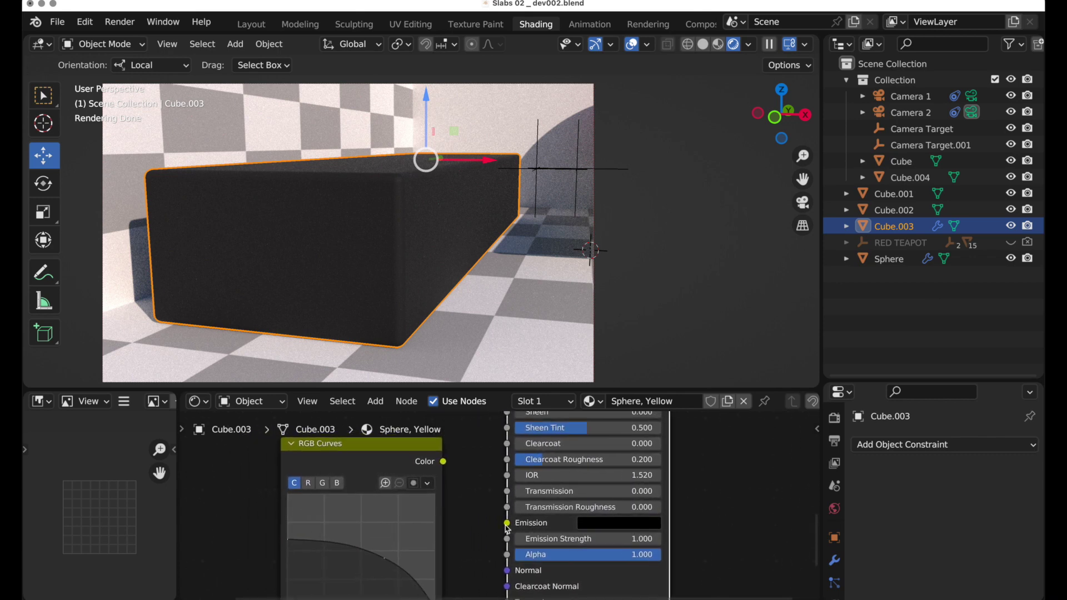
pyautogui.scroll(-3, 506, 525)
pyautogui.hscroll(-2, 505, 526)
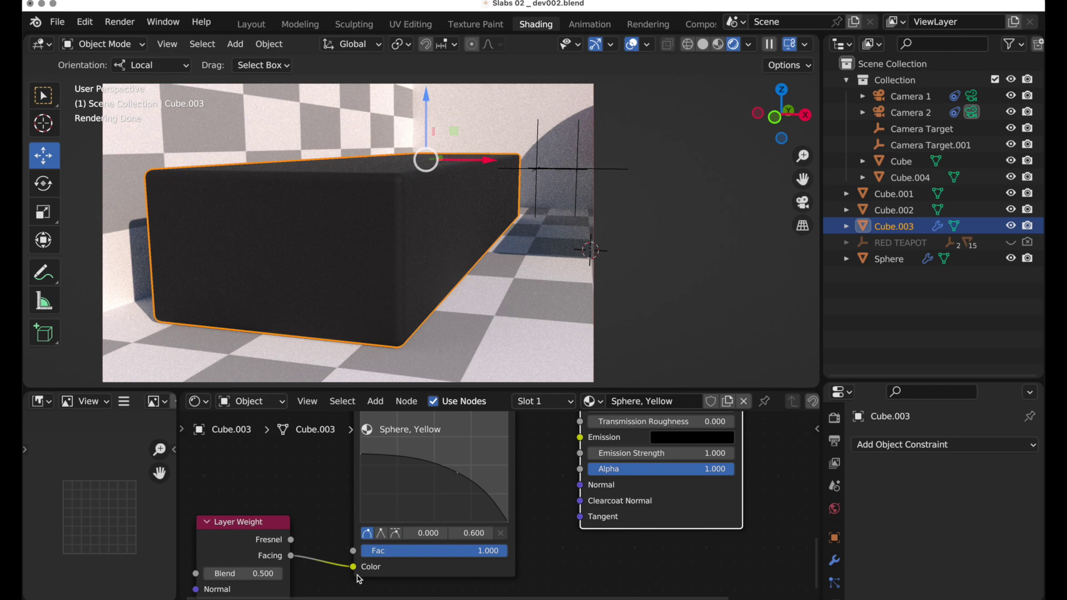
pyautogui.scroll(3, 357, 579)
pyautogui.hscroll(2, 358, 579)
pyautogui.scroll(3, 357, 579)
pyautogui.hscroll(2, 358, 579)
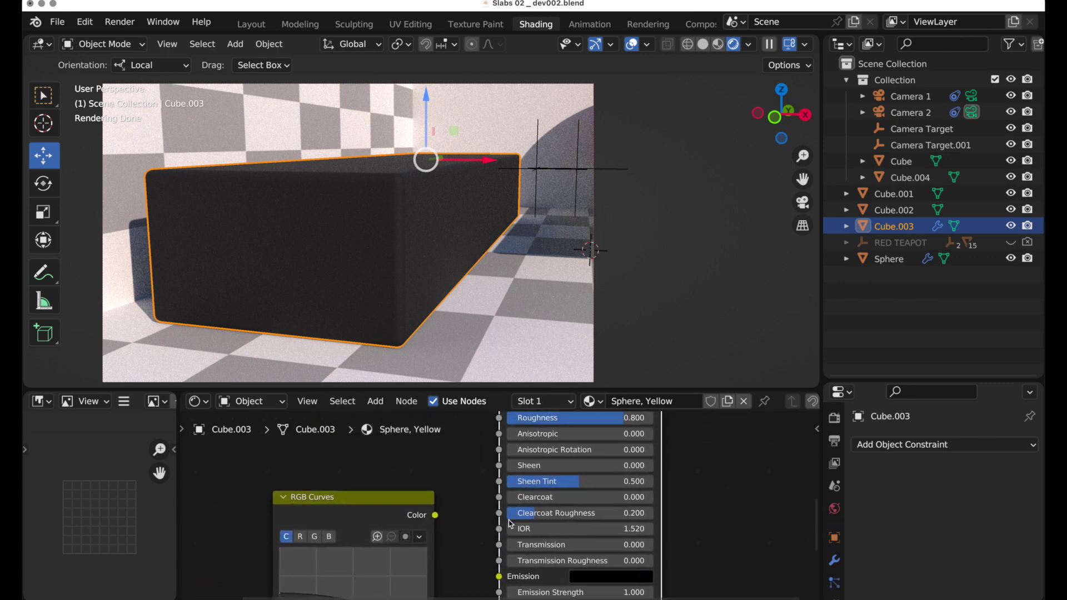
pyautogui.scroll(-3, 510, 524)
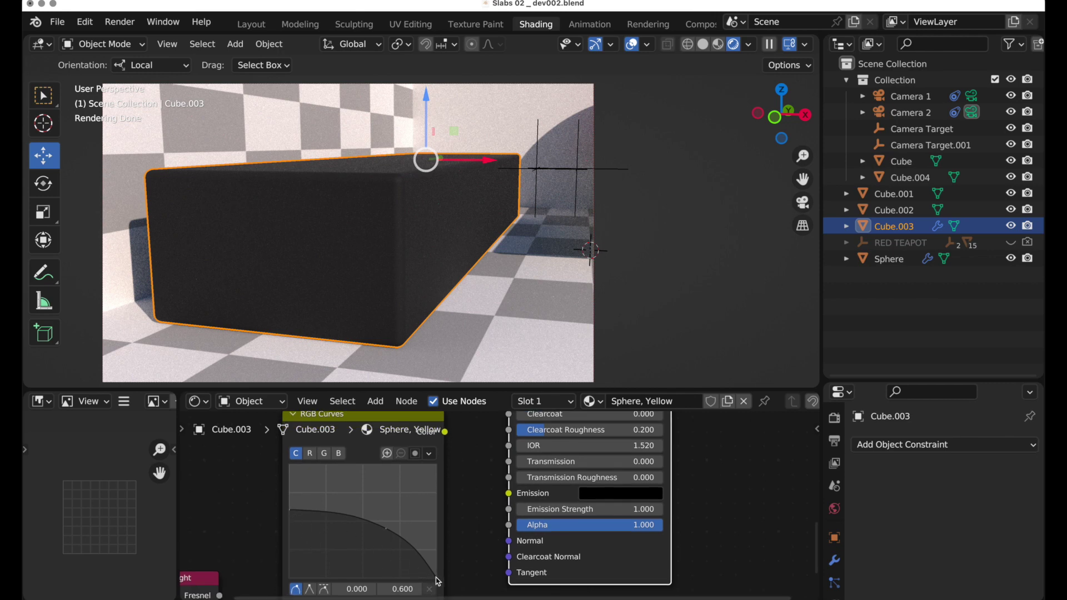
pyautogui.scroll(5, 435, 581)
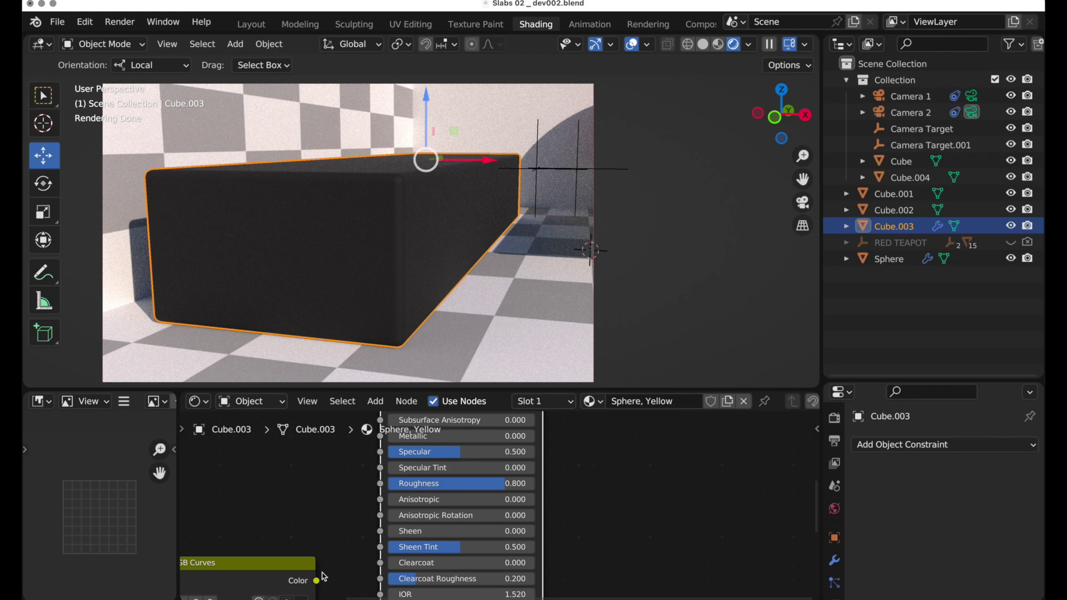
# Step: Connect the RGB Curves Color output to the Principled BSDF Roughness socket
pyautogui.moveTo(317, 581); pyautogui.dragTo(377, 489)
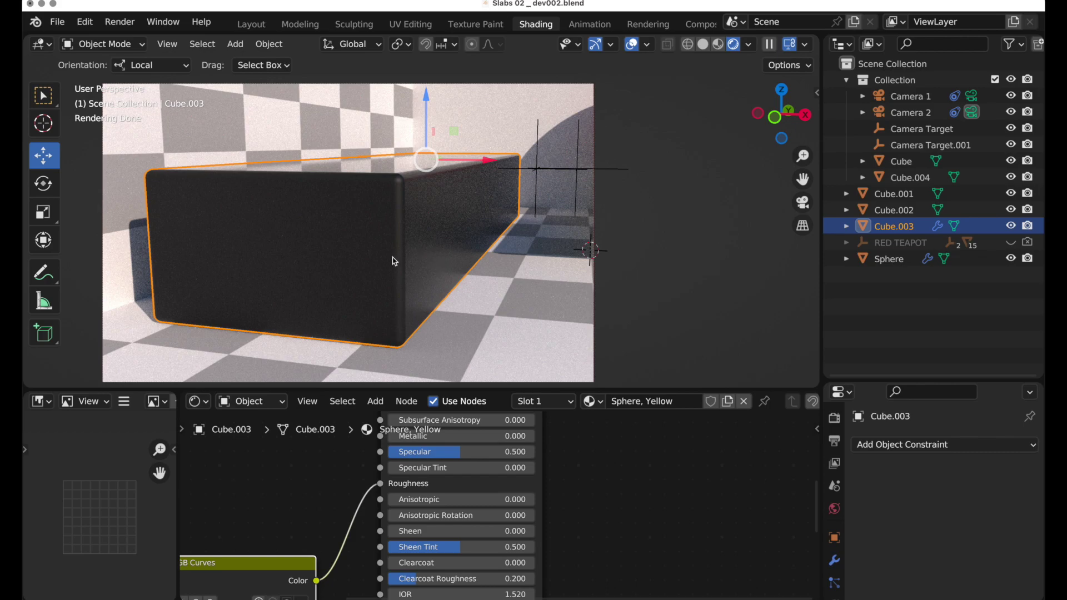
pyautogui.moveTo(389, 284); pyautogui.dragTo(397, 298, button='middle')
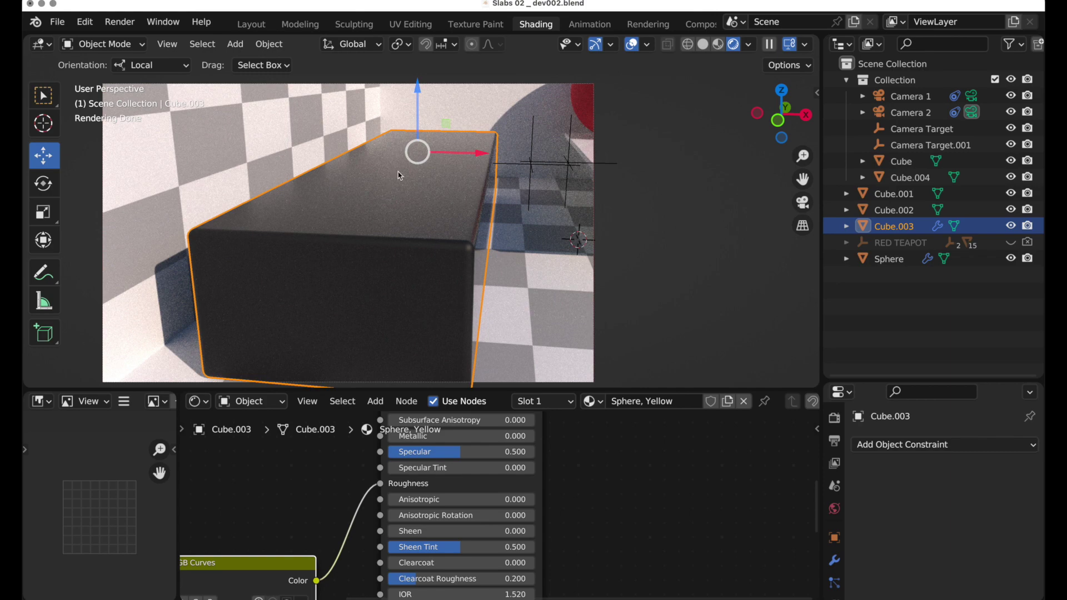
pyautogui.moveTo(433, 269)
pyautogui.mouseDown(button='middle')
pyautogui.moveTo(346, 257)
pyautogui.moveTo(339, 248)
pyautogui.moveTo(362, 242)
pyautogui.moveTo(348, 245)
pyautogui.mouseUp(button='middle')
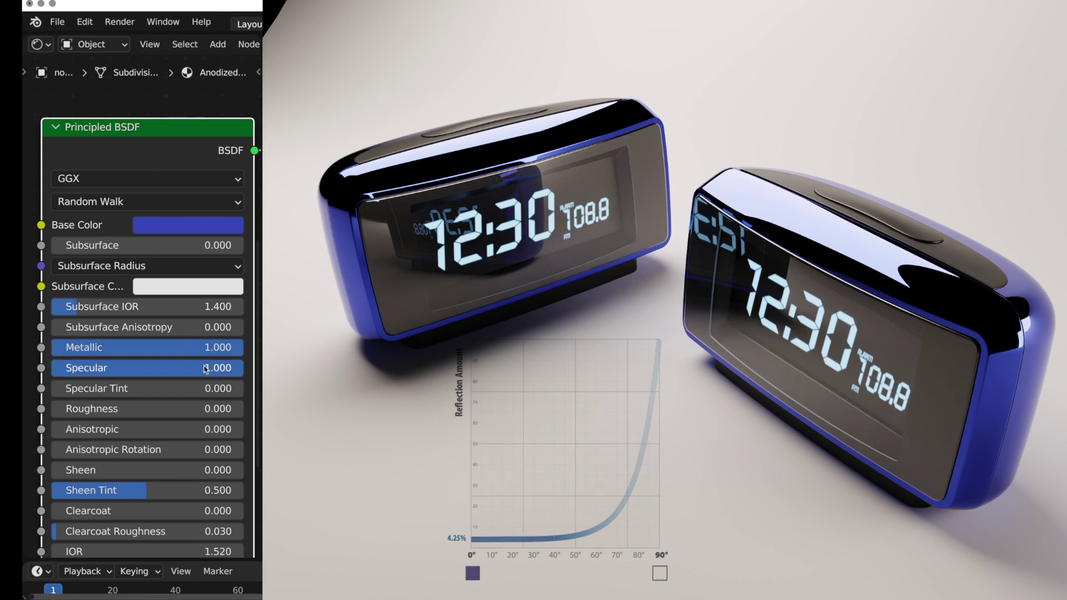
# Step: Drag the clock material's Specular down to 0, leaving Metallic at 1
pyautogui.moveTo(234, 367); pyautogui.dragTo(50, 373)
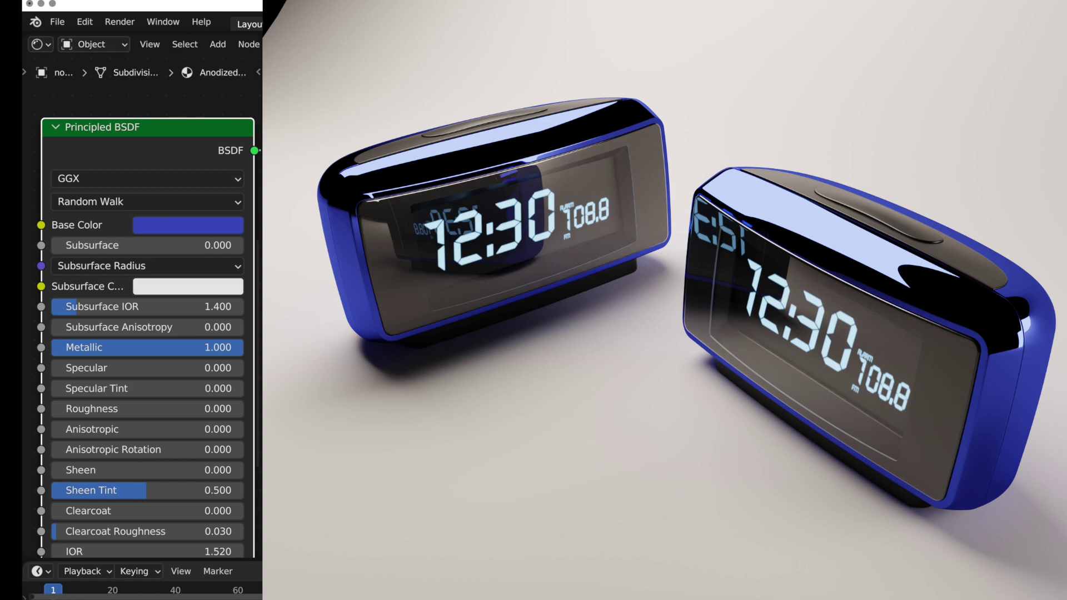
# Step: Set Specular to 1, then Roughness to 0.25 and then 0.6
pyautogui.click(185, 367)
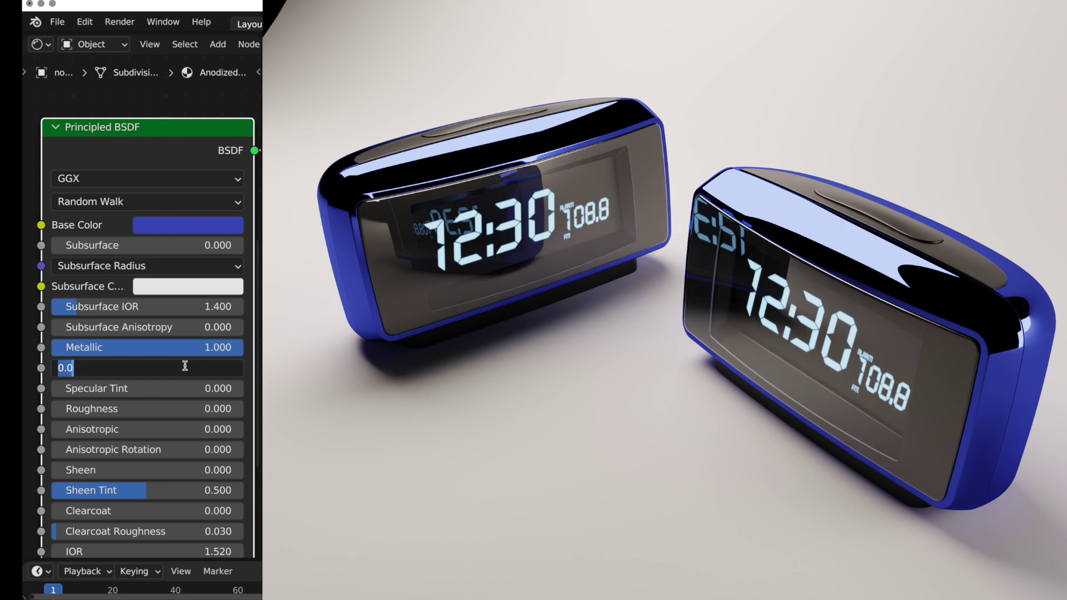
pyautogui.write('1')
pyautogui.press('Return')
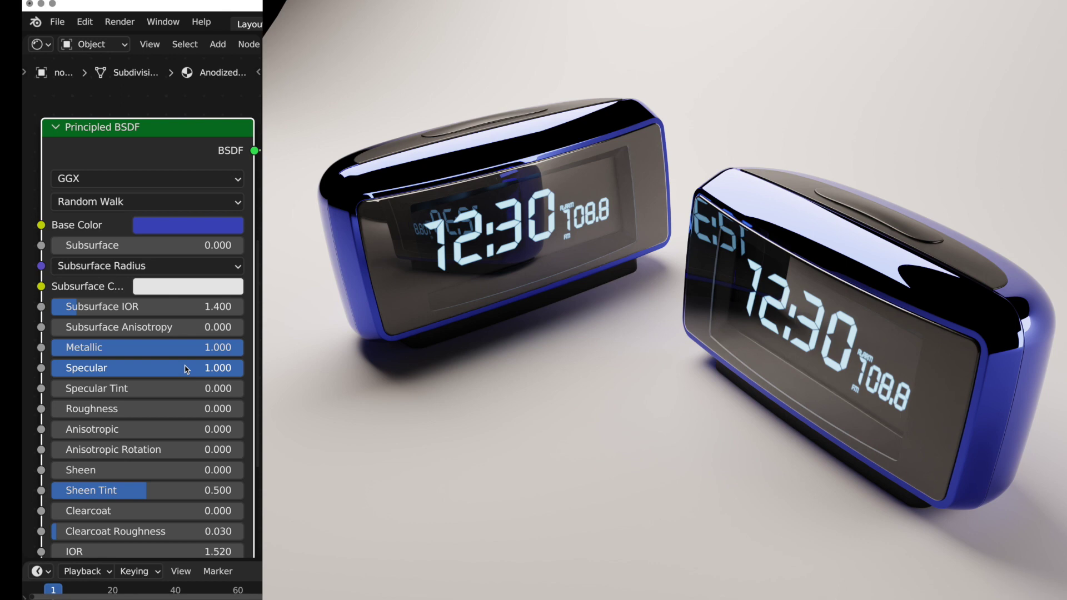
pyautogui.click(159, 410)
pyautogui.write('.2')
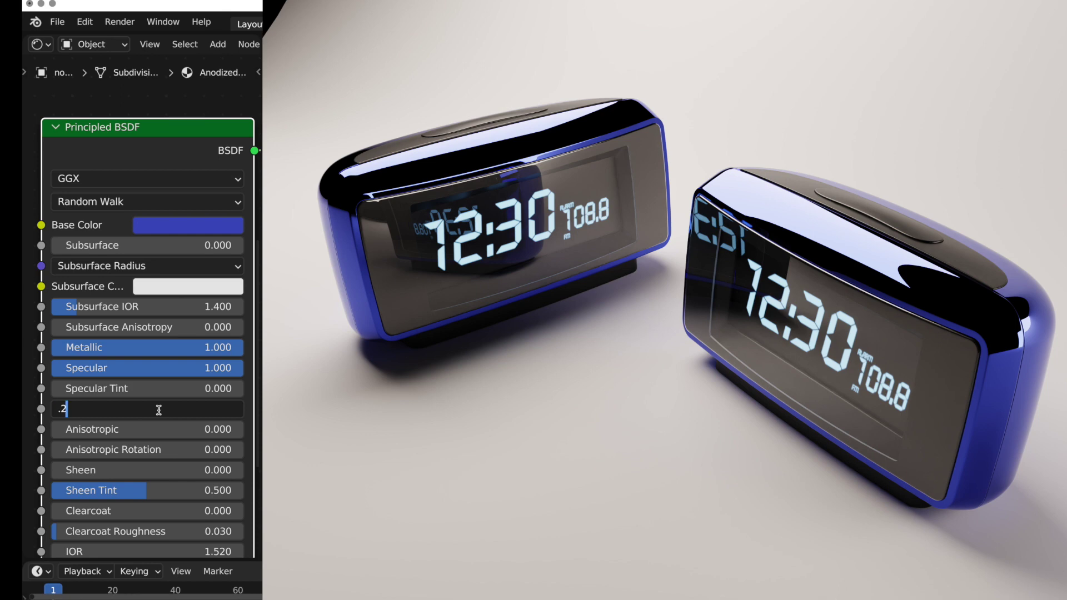
pyautogui.write('5')
pyautogui.press('Return')
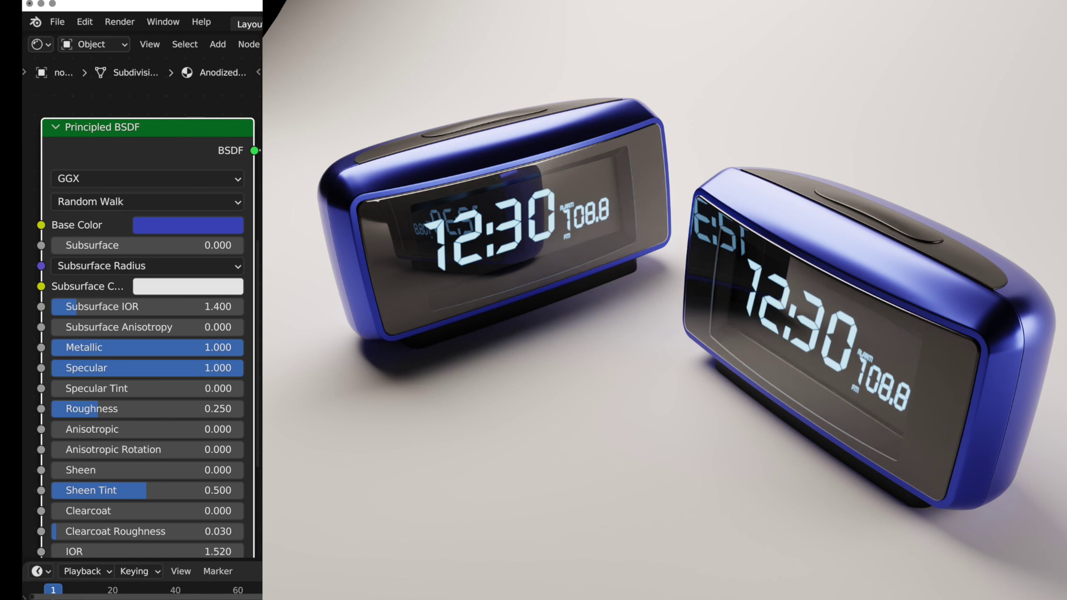
pyautogui.click(186, 409)
pyautogui.write('.6')
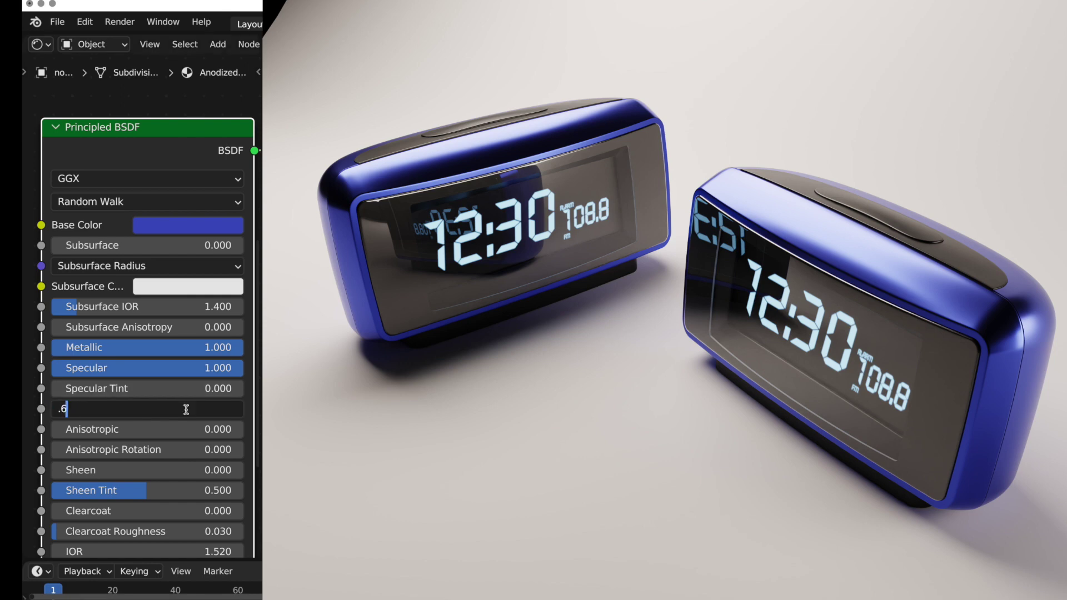
pyautogui.press('Return')
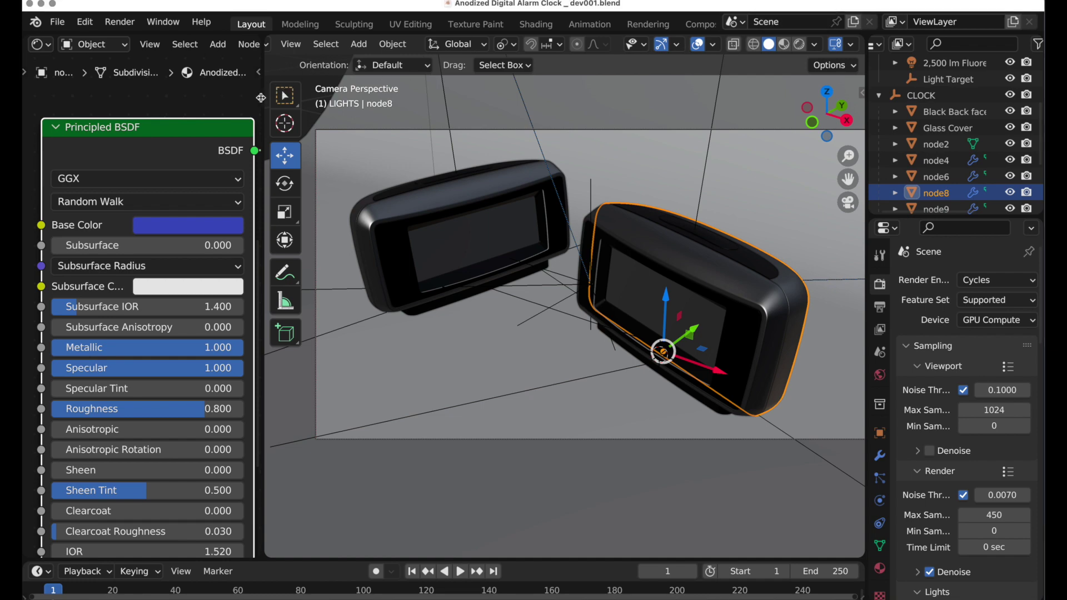
# Step: Widen the node editor and wire the blue Glossy BSDF into Material Output Surface
pyautogui.moveTo(262, 97); pyautogui.dragTo(401, 104)
pyautogui.moveTo(401, 107); pyautogui.dragTo(405, 105)
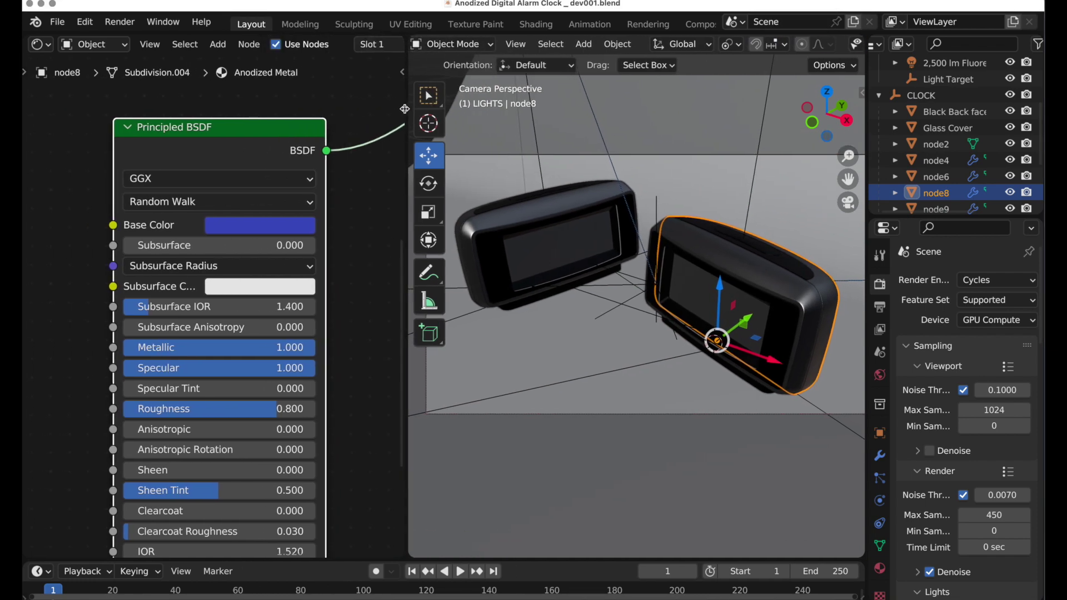
pyautogui.scroll(-2, 231, 230)
pyautogui.scroll(-2, 231, 230)
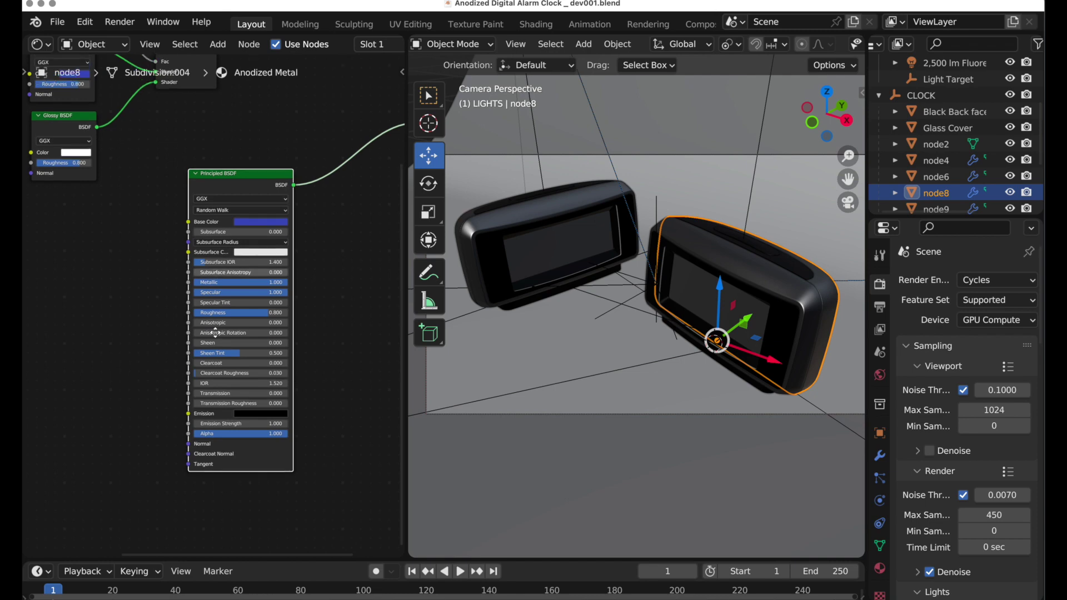
pyautogui.moveTo(231, 231)
pyautogui.mouseDown(button='middle')
pyautogui.moveTo(230, 253)
pyautogui.moveTo(351, 371)
pyautogui.mouseUp(button='middle')
pyautogui.scroll(1, 229, 252)
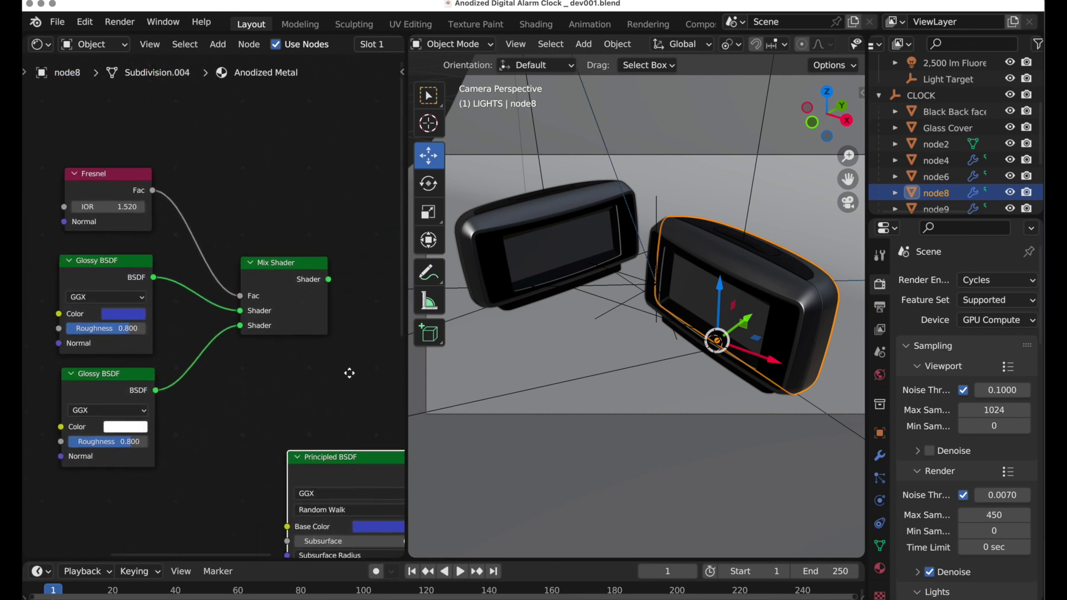
pyautogui.scroll(1, 229, 376)
pyautogui.scroll(1, 252, 349)
pyautogui.scroll(-1, 252, 349)
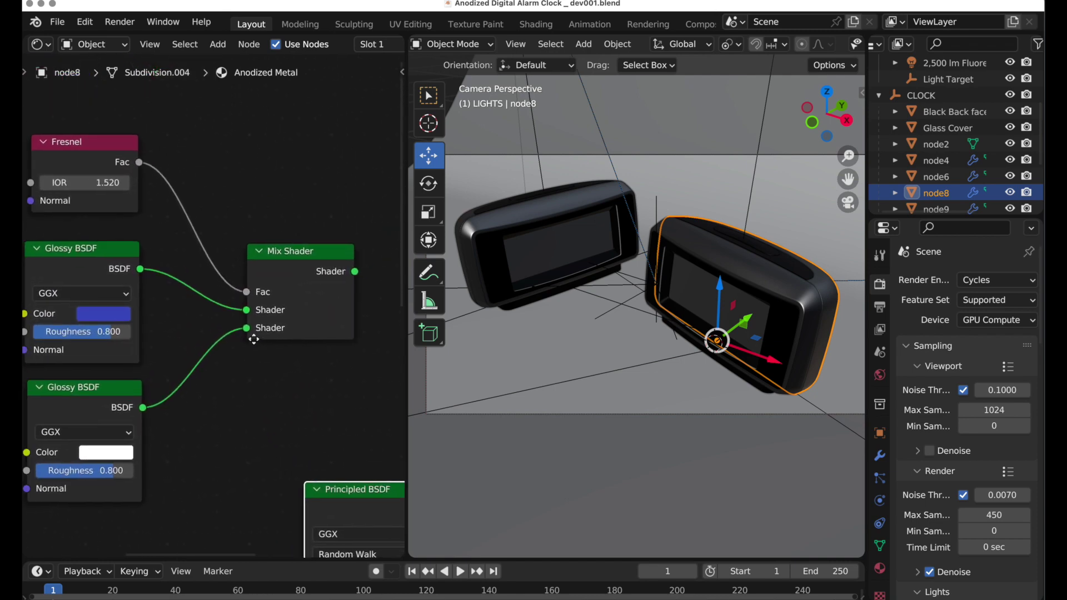
pyautogui.scroll(1, 253, 349)
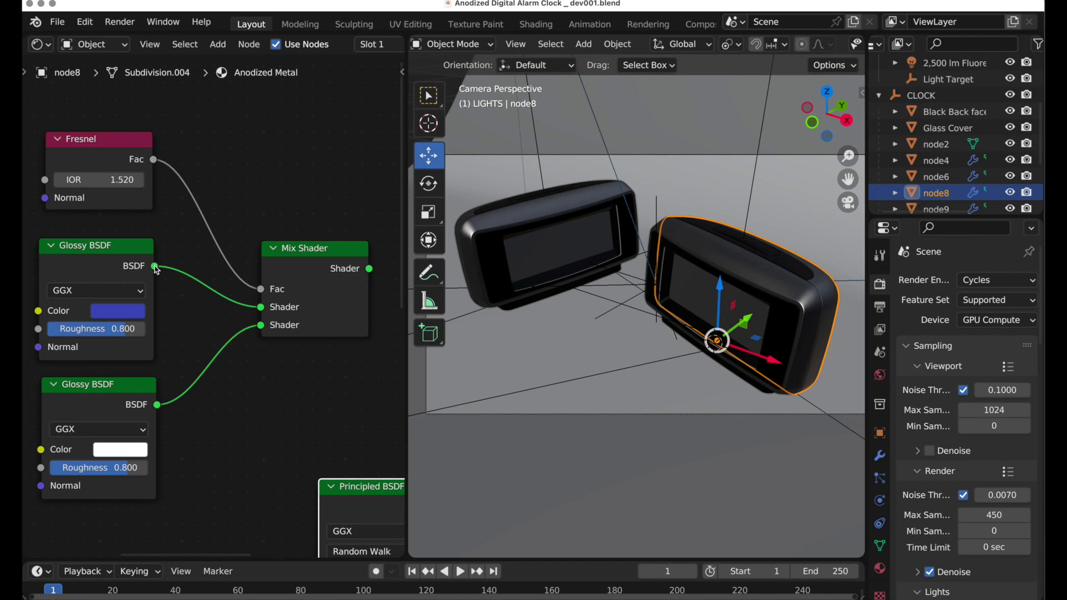
pyautogui.click(99, 252)
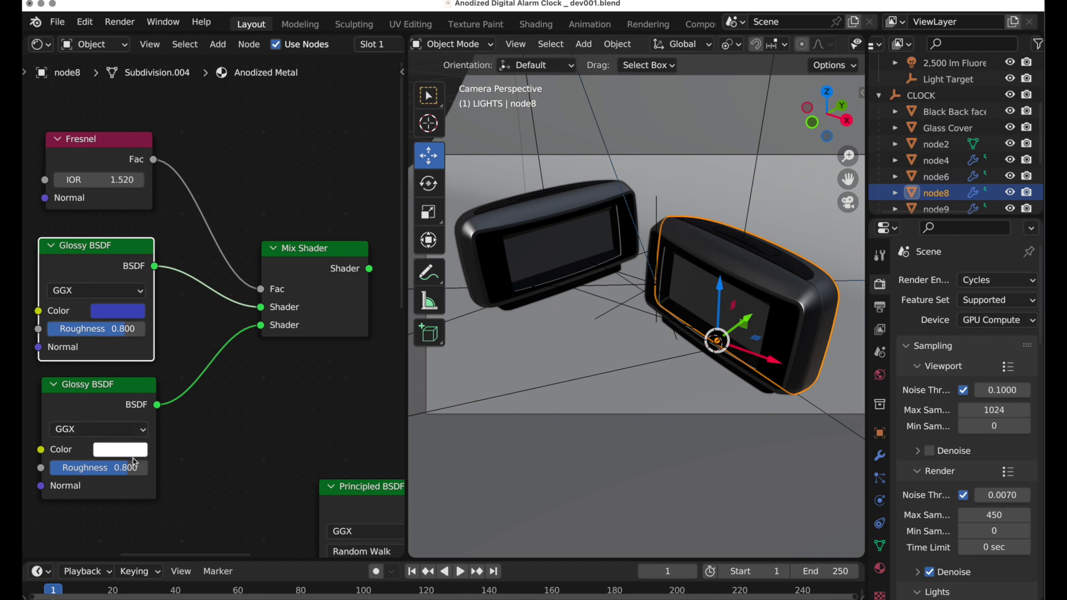
pyautogui.moveTo(154, 266)
pyautogui.mouseDown()
pyautogui.moveTo(190, 265)
pyautogui.moveTo(447, 354)
pyautogui.moveTo(315, 397)
pyautogui.mouseUp()
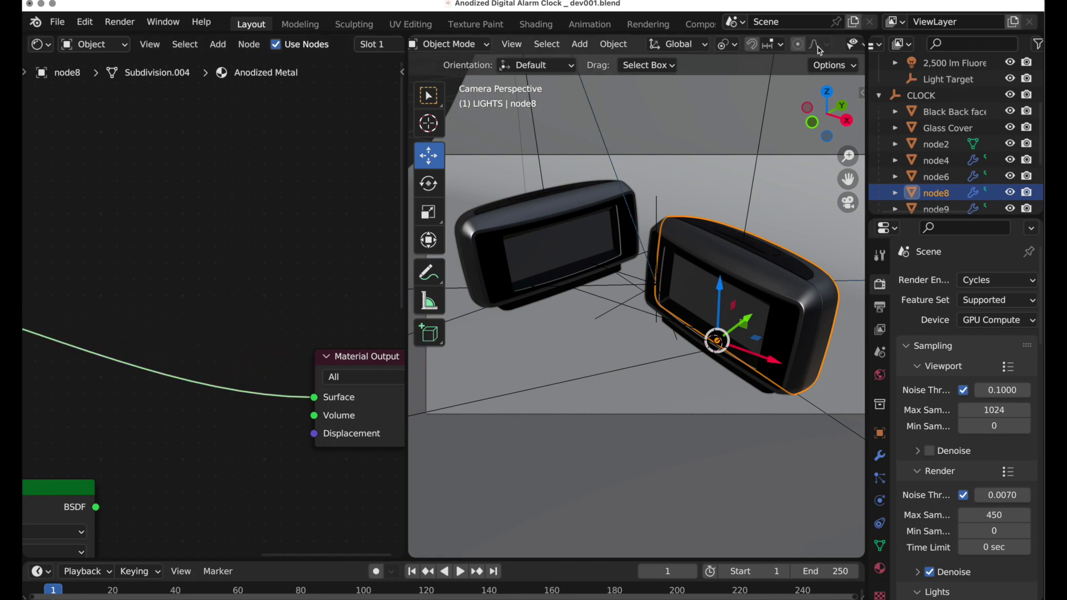
pyautogui.scroll(-5, 818, 50)
# Step: Switch the viewport to Rendered shading and select the Fresnel node
pyautogui.click(800, 44)
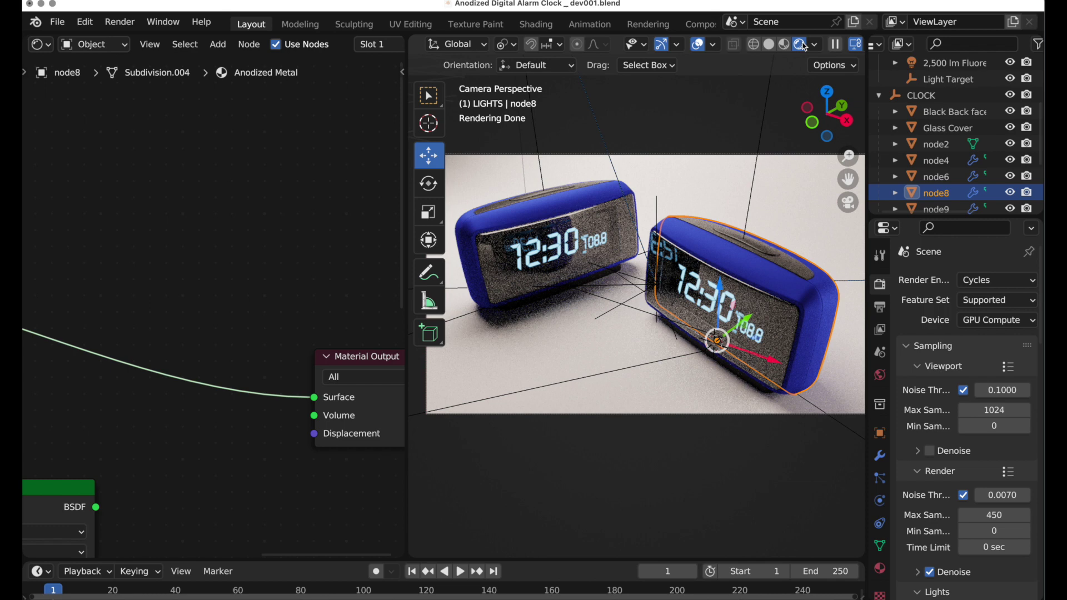
pyautogui.hscroll(-5, 268, 250)
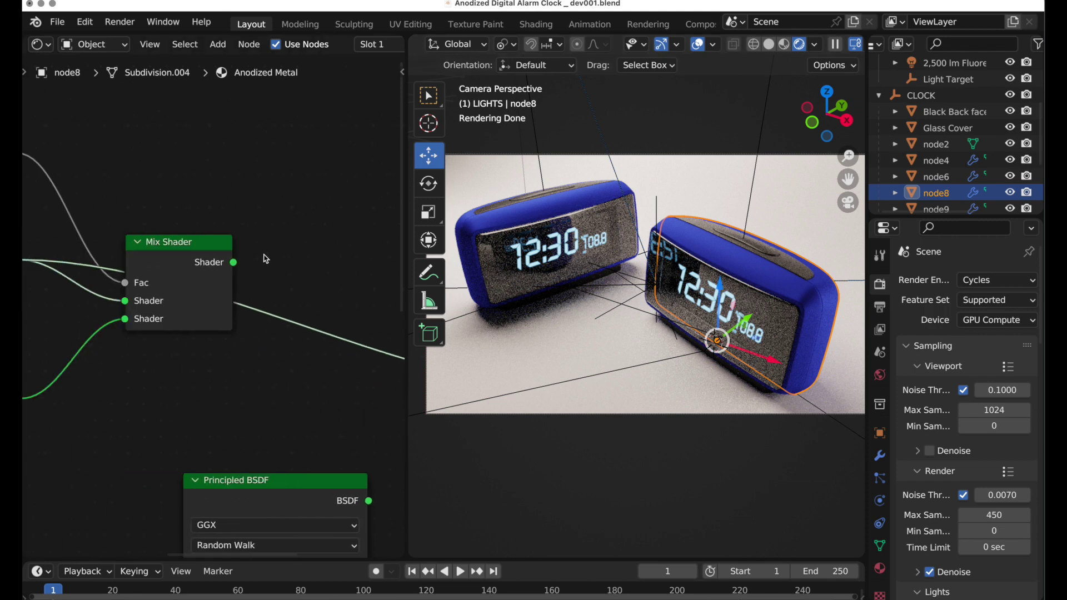
pyautogui.hscroll(-4, 263, 259)
pyautogui.hscroll(-1, 264, 259)
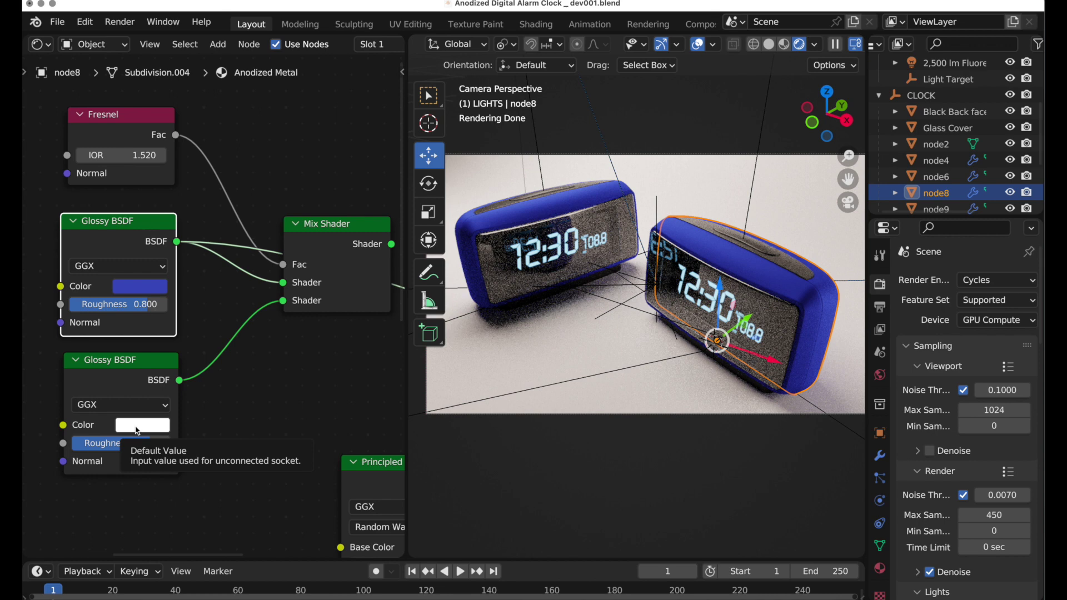
pyautogui.click(107, 123)
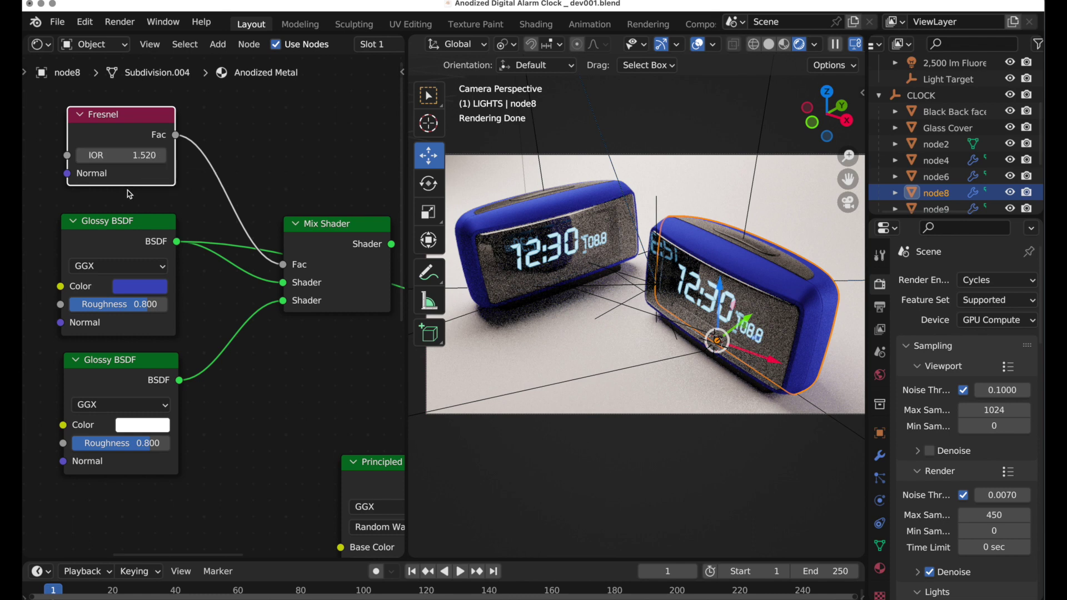
pyautogui.hscroll(5, 100, 251)
pyautogui.scroll(3, 89, 309)
# Step: Connect the Mix Shader output to the Anodized Metal Material Output's Surface input
pyautogui.moveTo(39, 249)
pyautogui.mouseDown()
pyautogui.moveTo(254, 352)
pyautogui.moveTo(264, 377)
pyautogui.mouseUp()
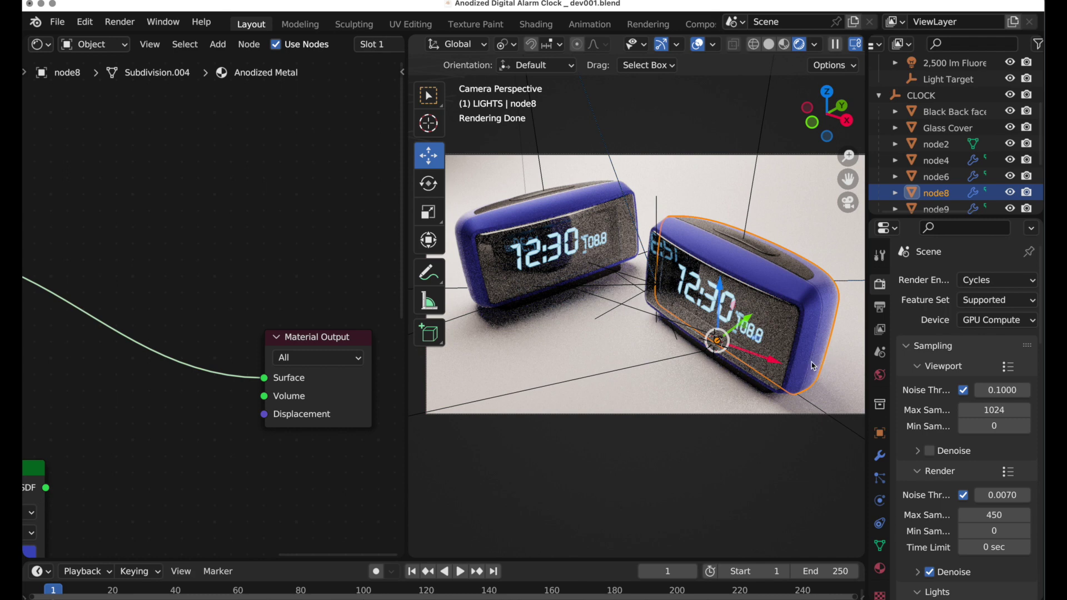
pyautogui.hscroll(-5, 211, 334)
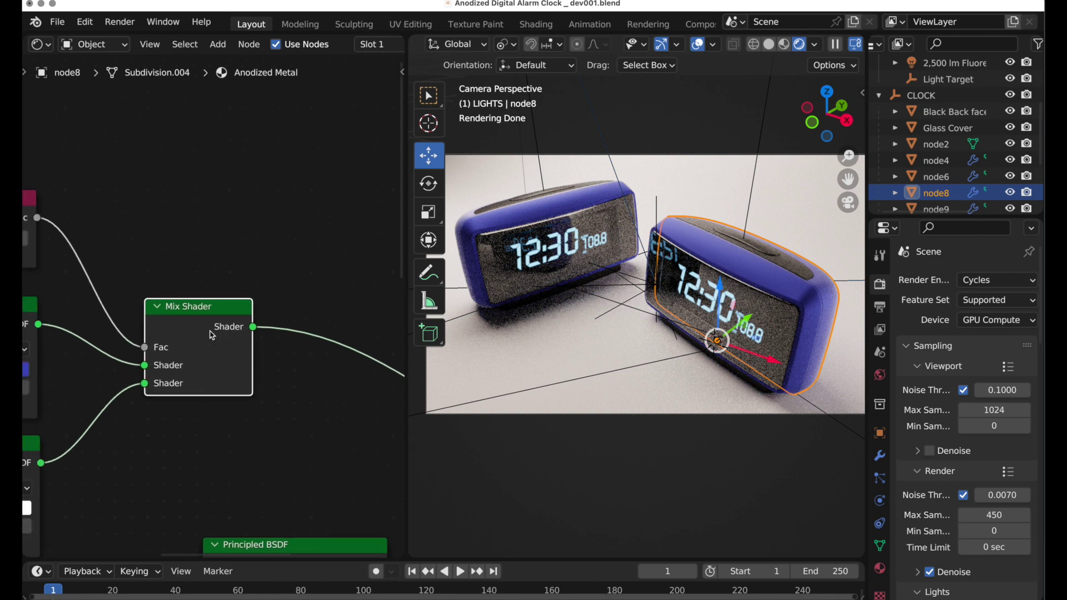
pyautogui.hscroll(-5, 211, 334)
pyautogui.scroll(-3, 210, 333)
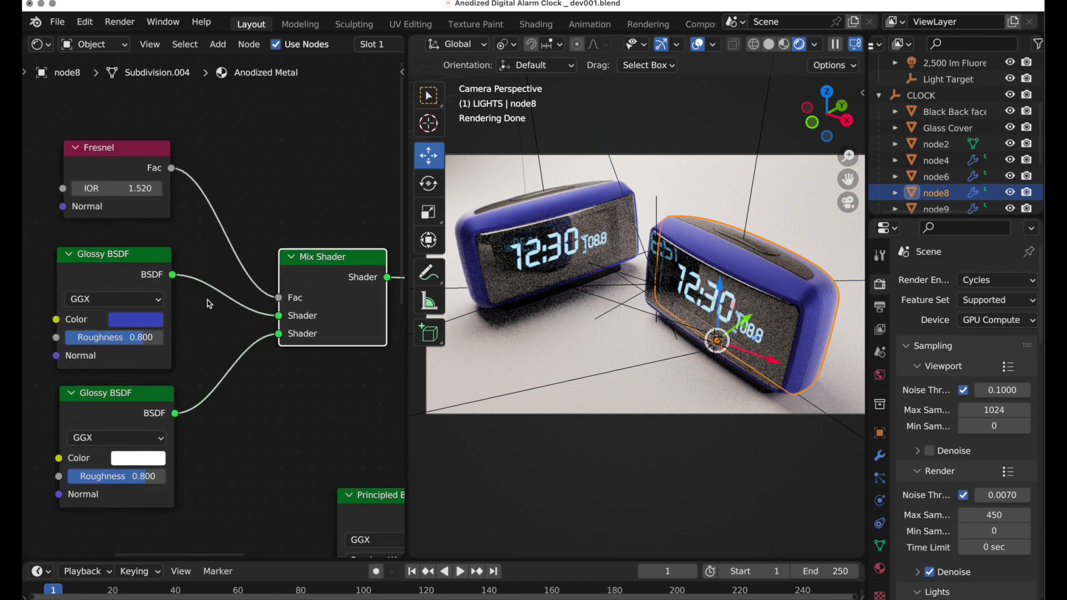